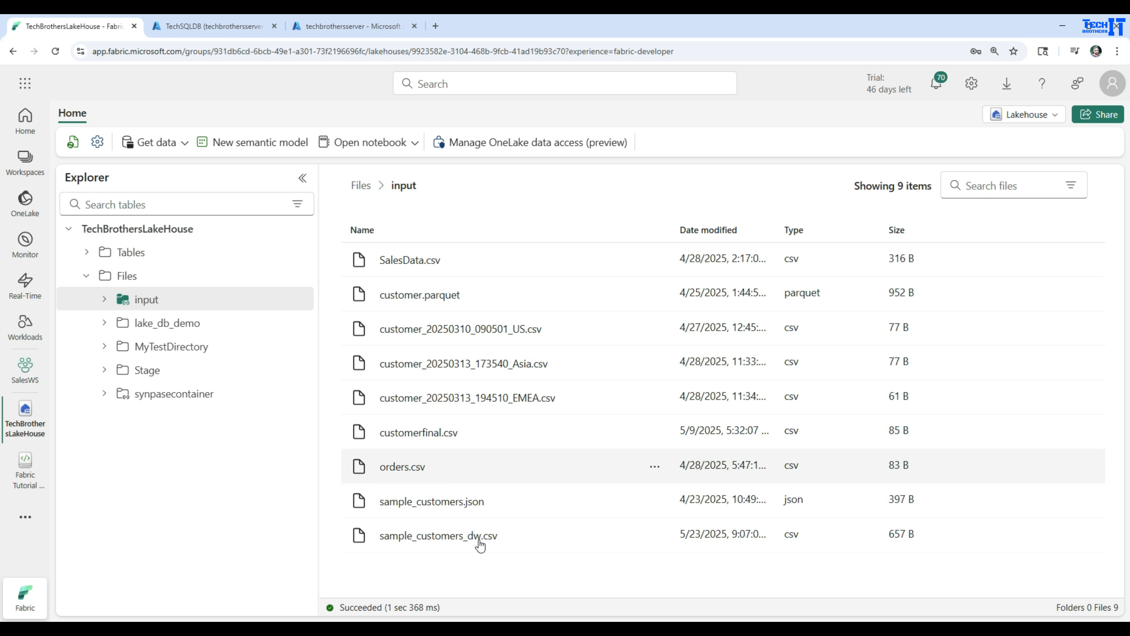
Step: Examine the lakehouse's lake_db_demo folder with its product_json and product_text subfolders, MyTestDirectory's Asia folder, and the root Files folder
{"action": "left_click", "coordinate": [146, 326]}
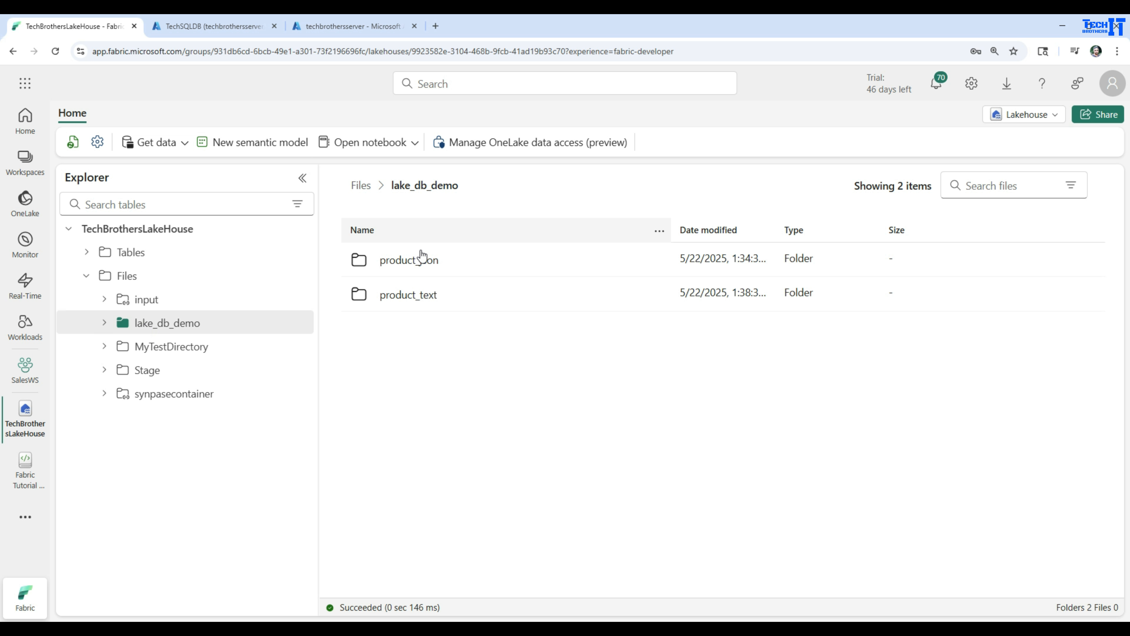
{"action": "left_click", "coordinate": [409, 260]}
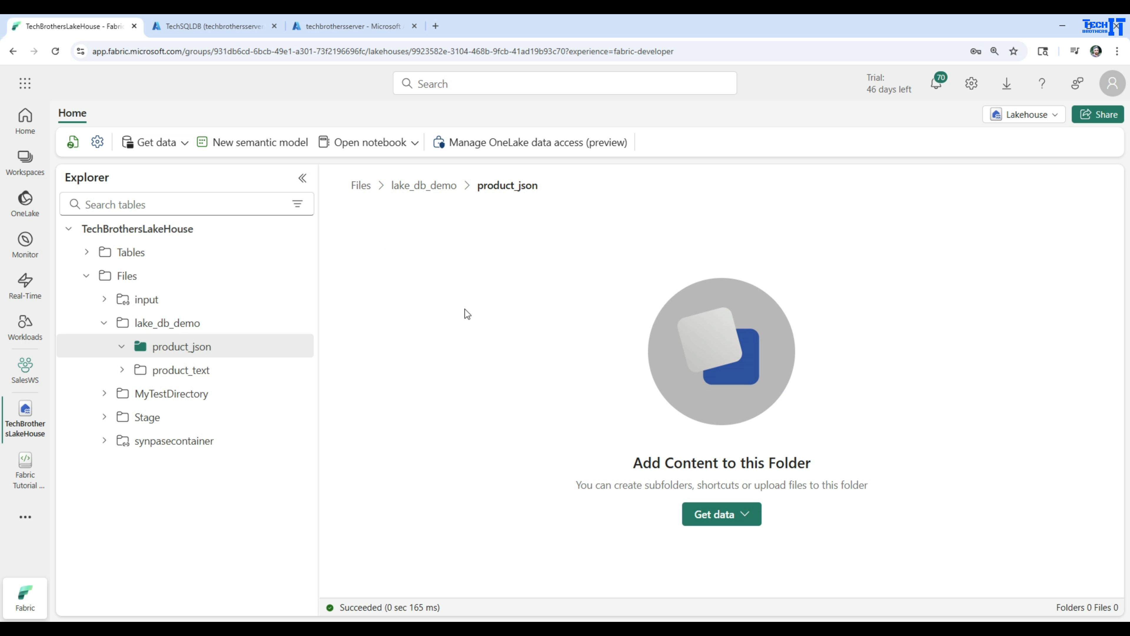
{"action": "left_click", "coordinate": [441, 185]}
{"action": "left_click", "coordinate": [423, 293]}
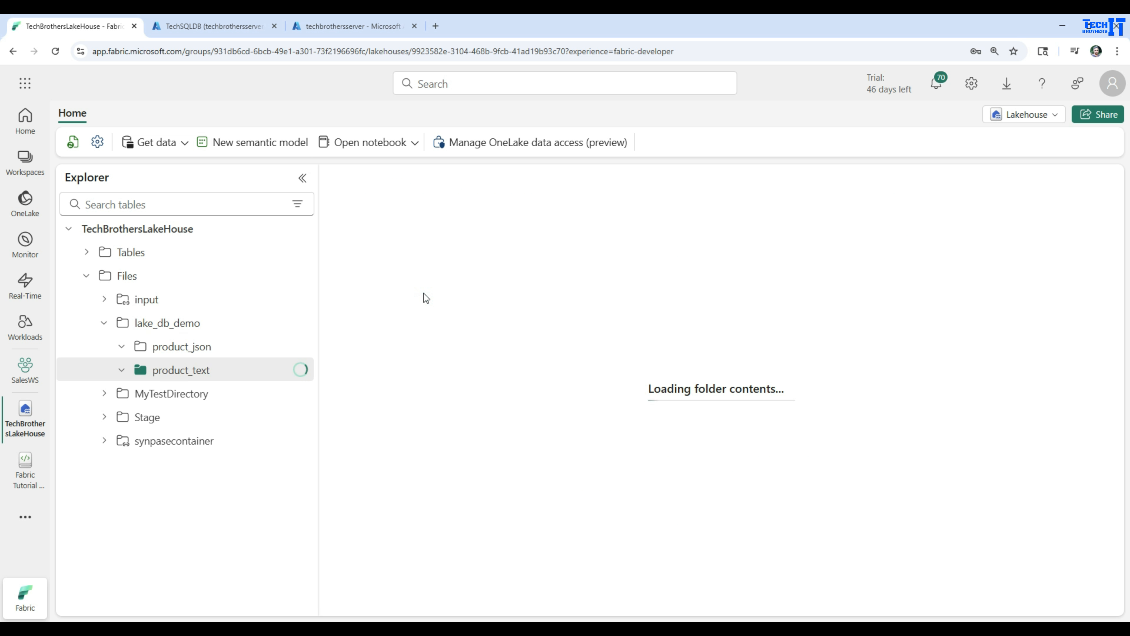
{"action": "left_click", "coordinate": [437, 185]}
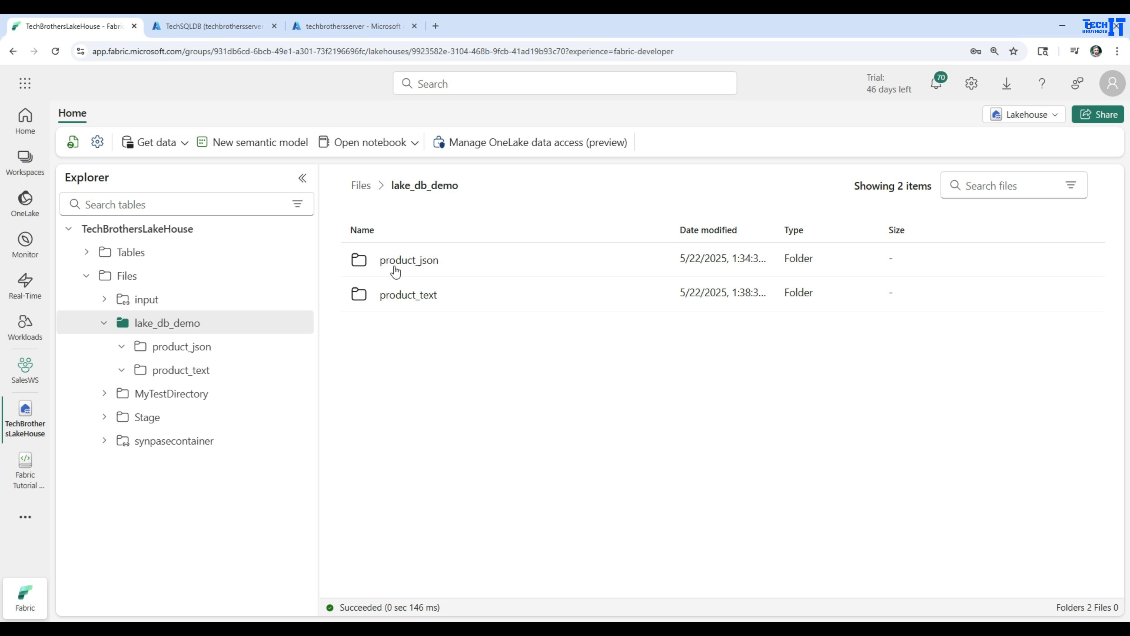
{"action": "left_click", "coordinate": [104, 323]}
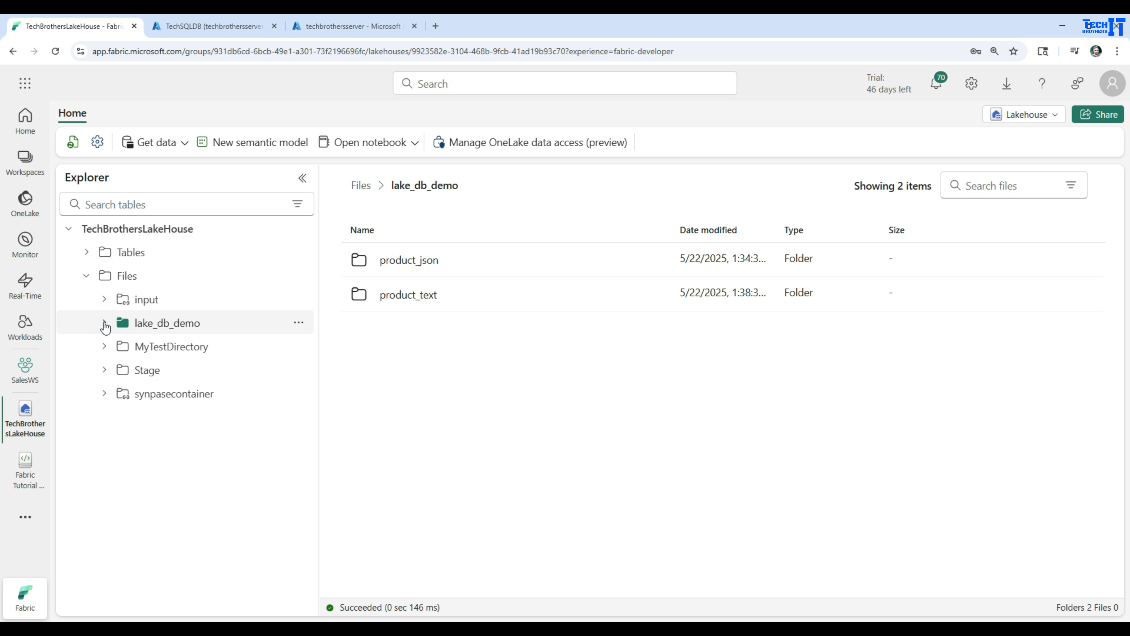
{"action": "left_click", "coordinate": [104, 349]}
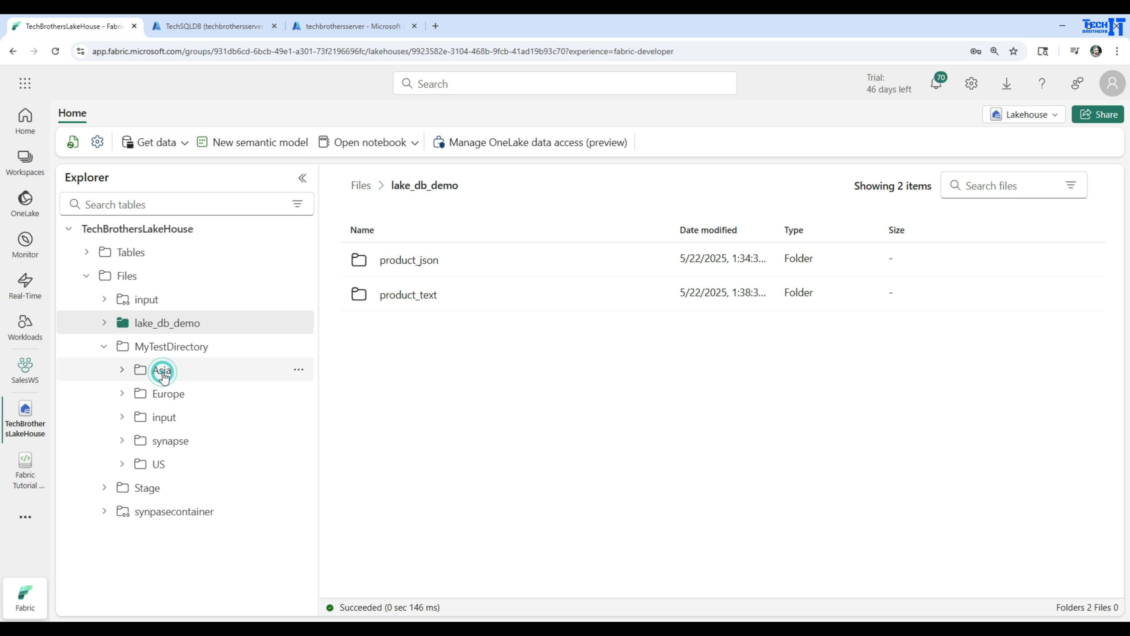
{"action": "left_click", "coordinate": [162, 371]}
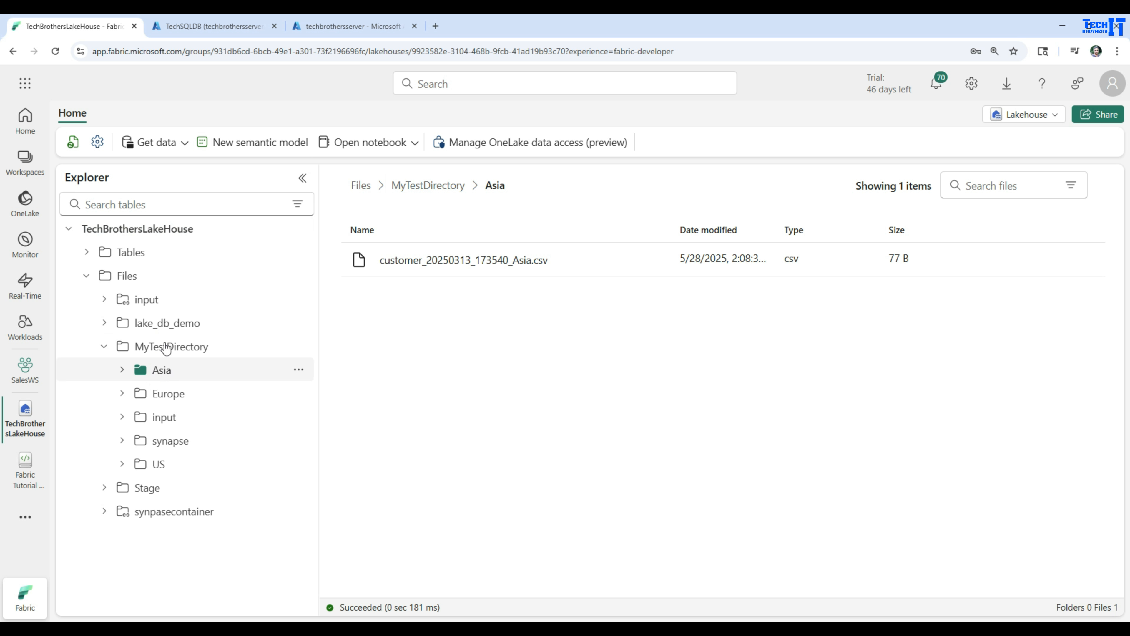
{"action": "left_click", "coordinate": [361, 185]}
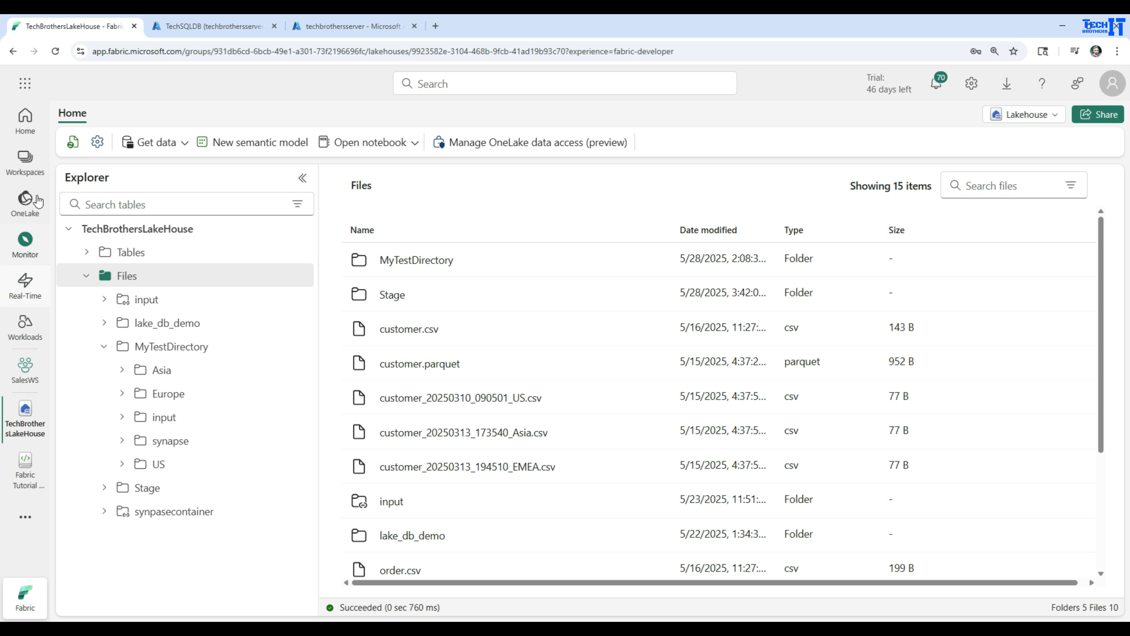
Step: Go to the Pipelines folder of the SalesWS workspace
{"action": "left_click", "coordinate": [31, 167]}
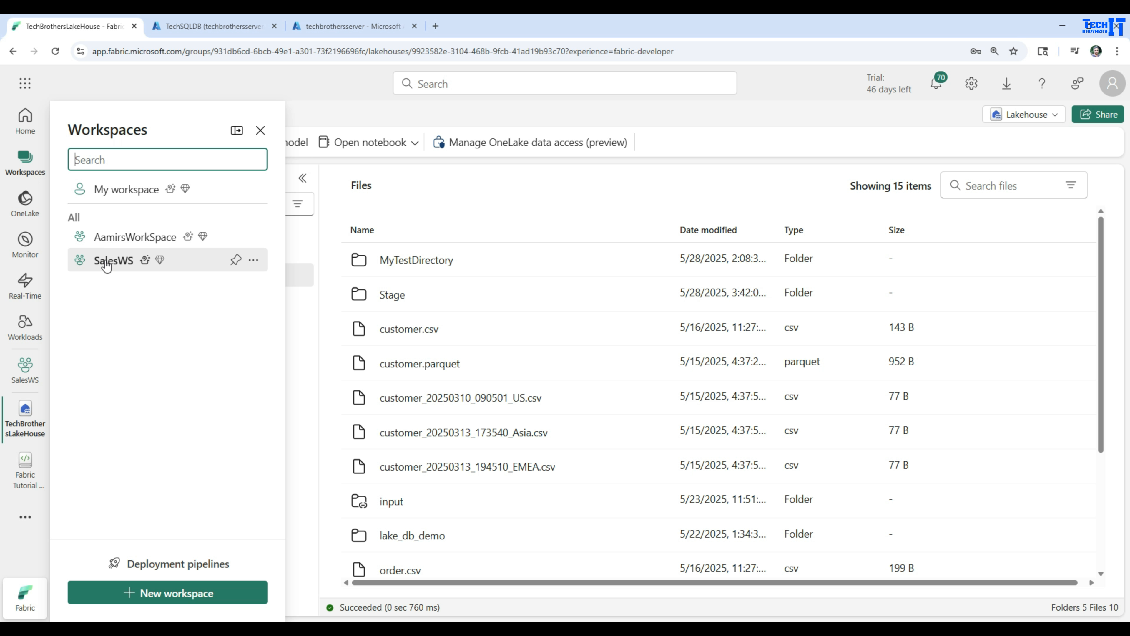
{"action": "left_click", "coordinate": [113, 260]}
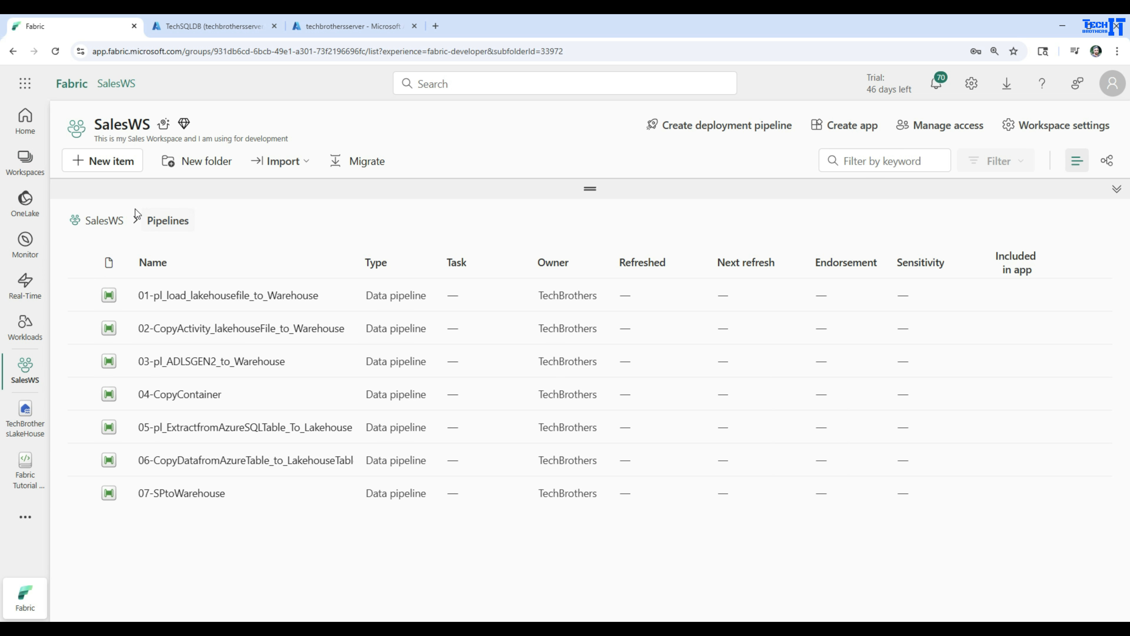
{"action": "left_click", "coordinate": [101, 220]}
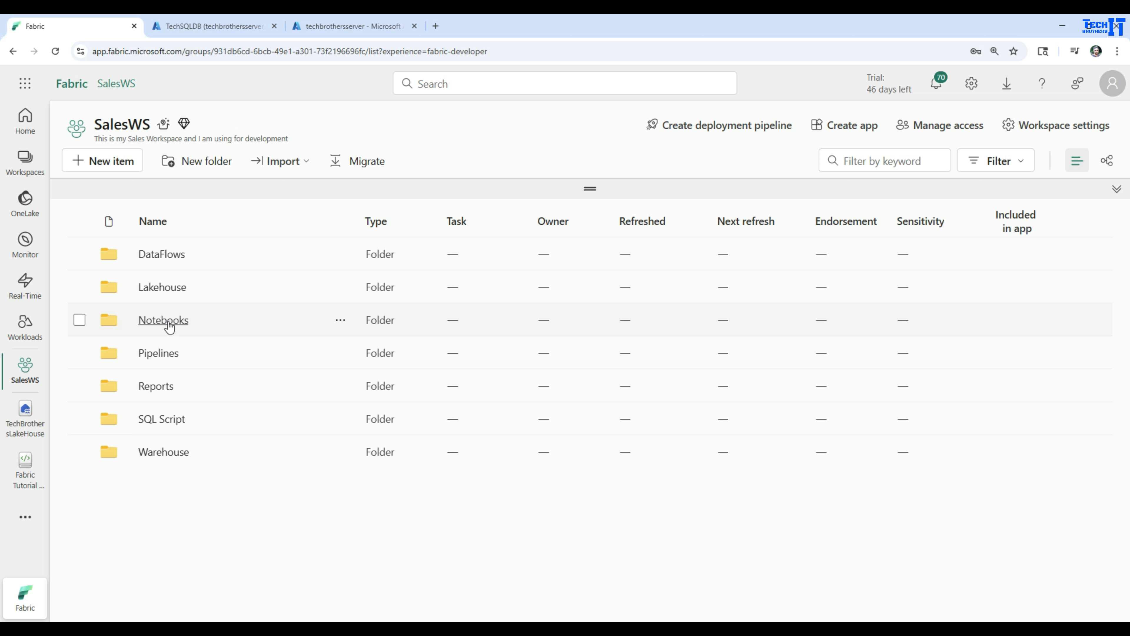
{"action": "left_click", "coordinate": [158, 353]}
Step: Create a new data pipeline named 08-pl_DeleteActivityDemo
{"action": "left_click", "coordinate": [114, 162]}
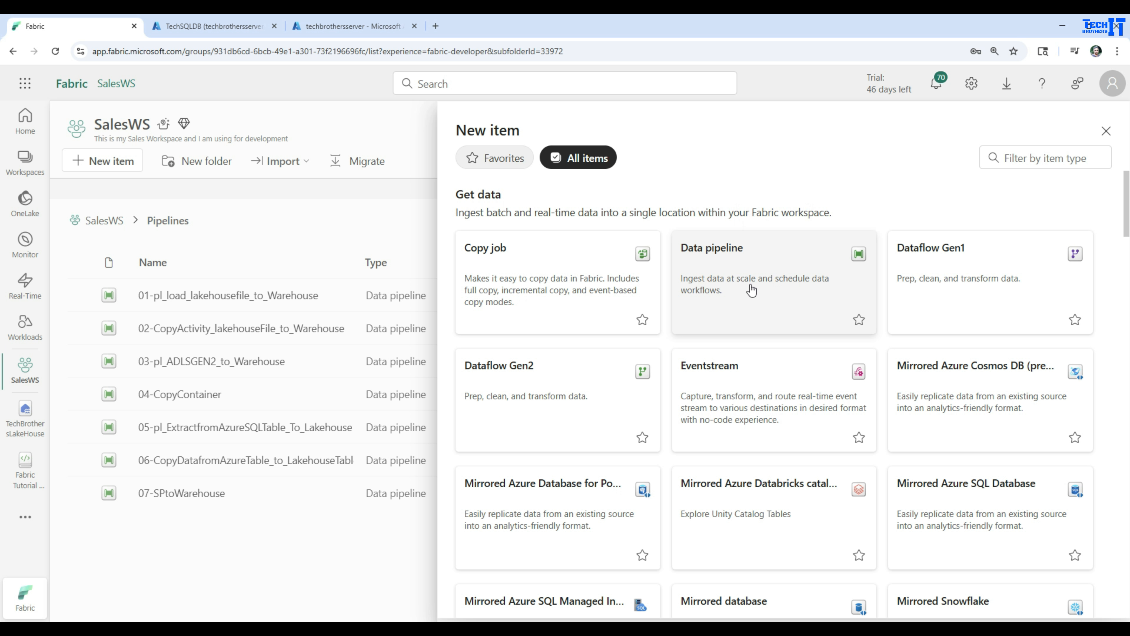
{"action": "left_click", "coordinate": [751, 289]}
{"action": "left_click_drag", "start_coordinate": [519, 323], "coordinate": [388, 320]}
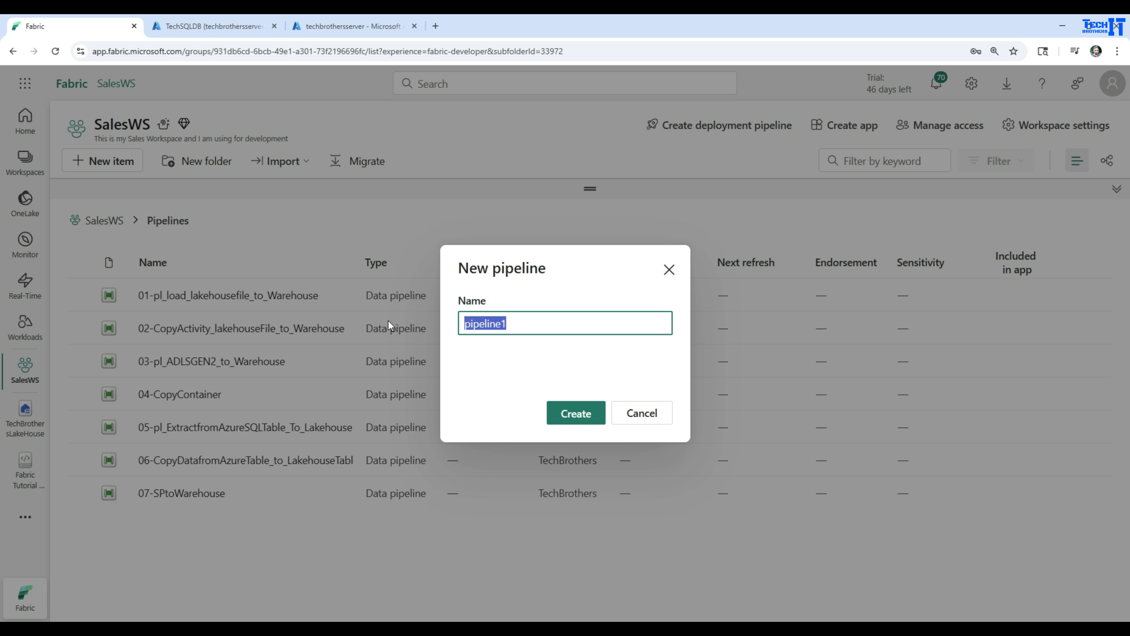
{"action": "key", "text": "BackSpace"}
{"action": "type", "text": "08-pl_DeleteActivityDemo"}
{"action": "left_click", "coordinate": [568, 419]}
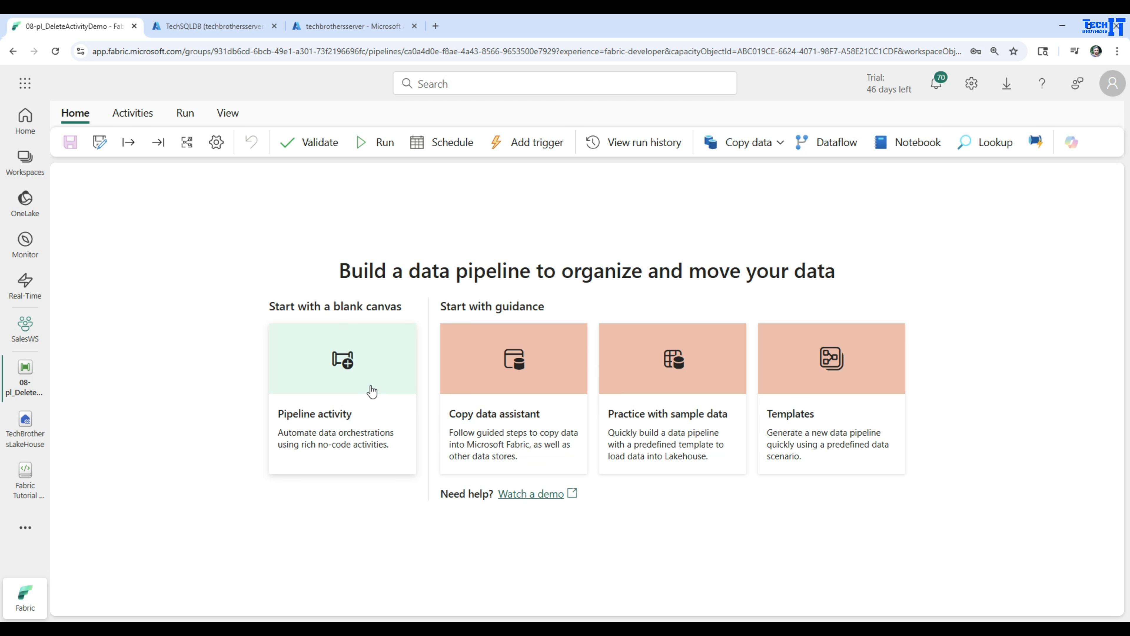
Step: Add a Delete data activity to the blank pipeline and move it toward the upper middle of the canvas
{"action": "left_click", "coordinate": [346, 423]}
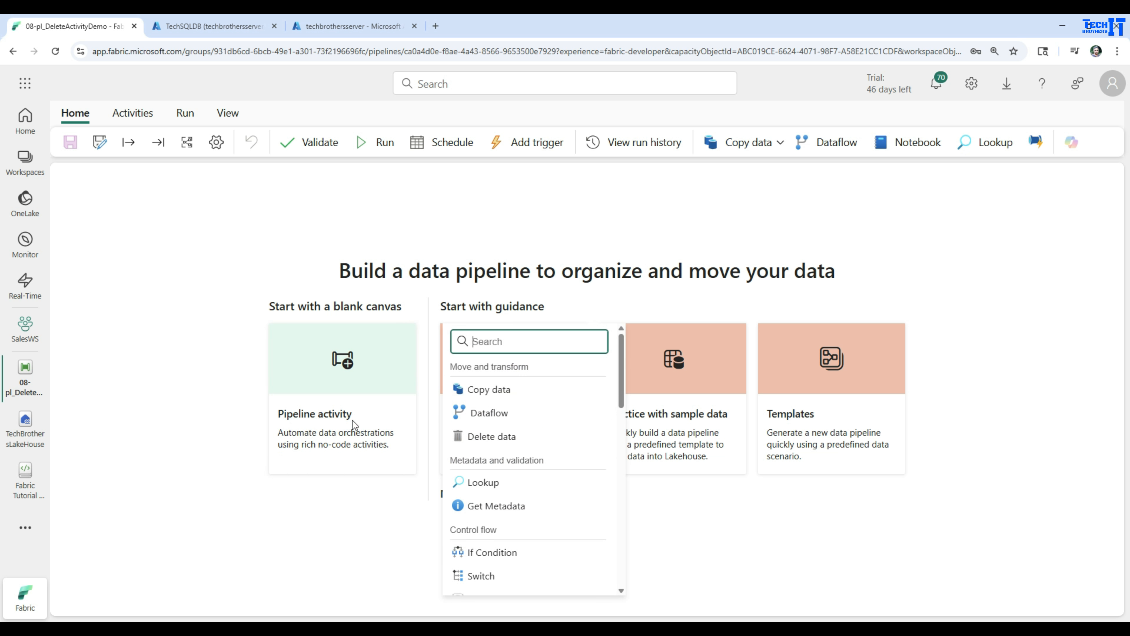
{"action": "left_click", "coordinate": [492, 438]}
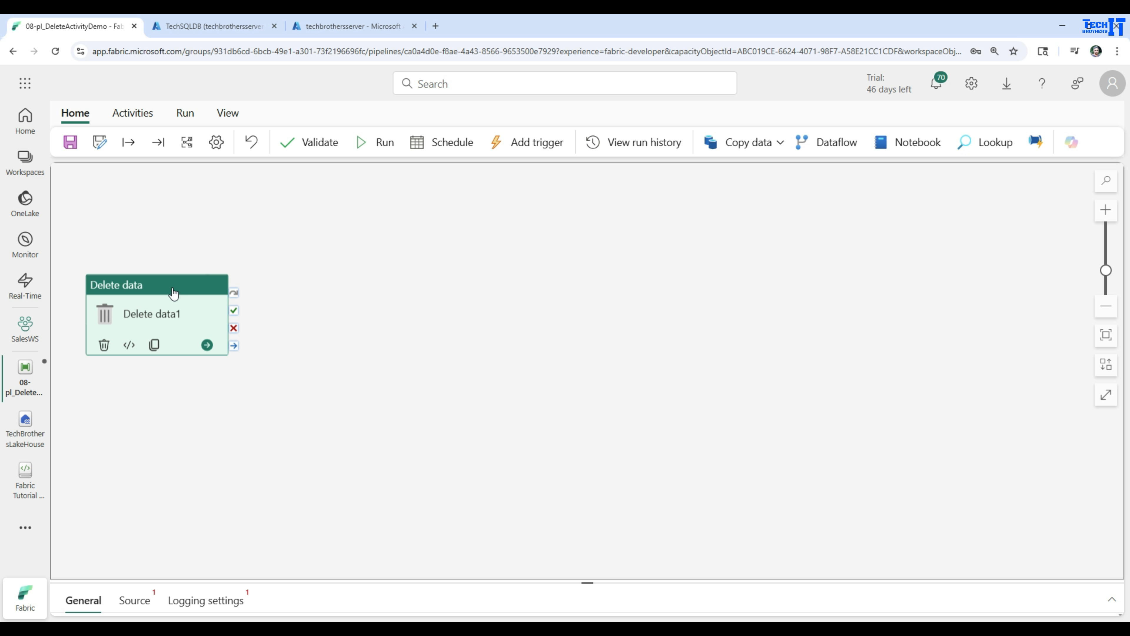
{"action": "left_click_drag", "start_coordinate": [173, 286], "coordinate": [504, 213]}
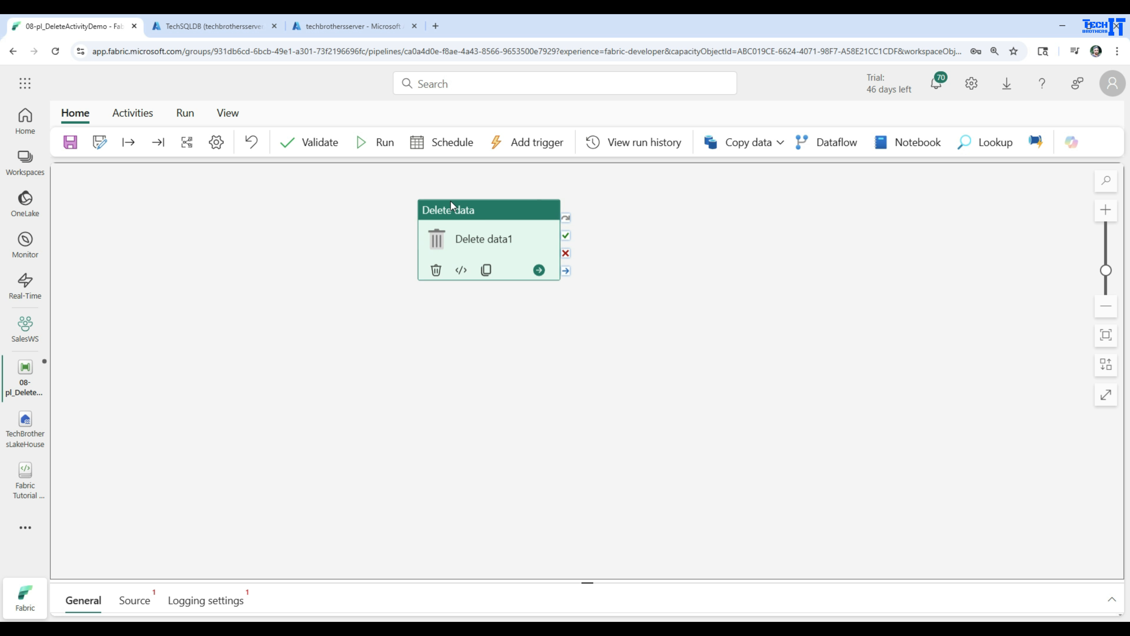
Step: Set the Delete data activity's source connection to the TechBrothersLakeHouse lakehouse from the OneLake catalog
{"action": "left_click_drag", "start_coordinate": [587, 582], "coordinate": [579, 331]}
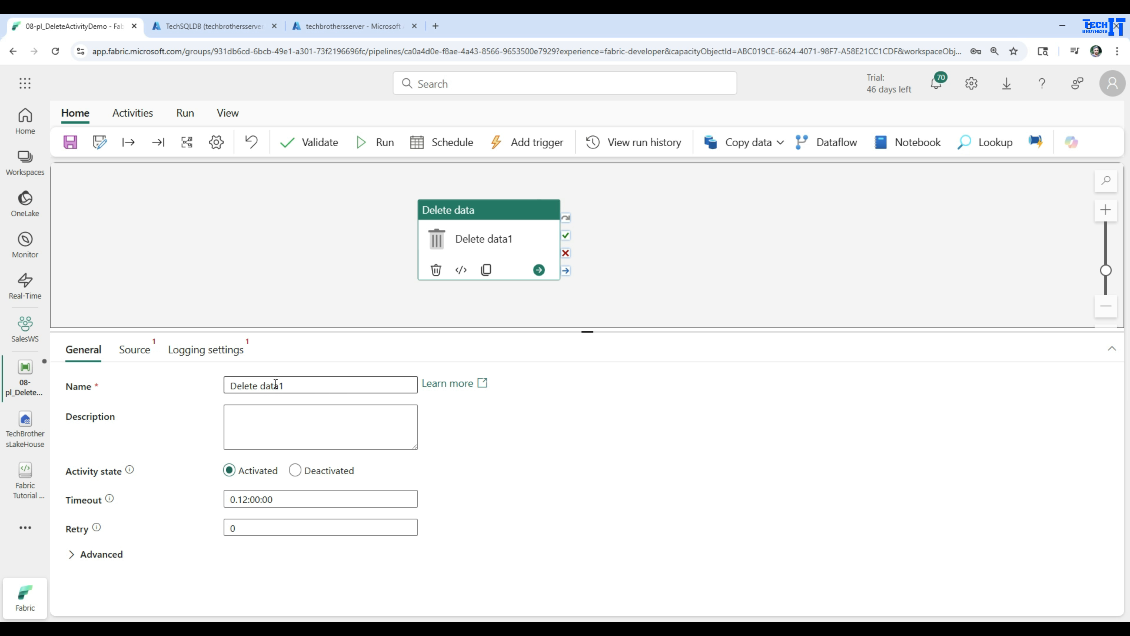
{"action": "left_click", "coordinate": [143, 354]}
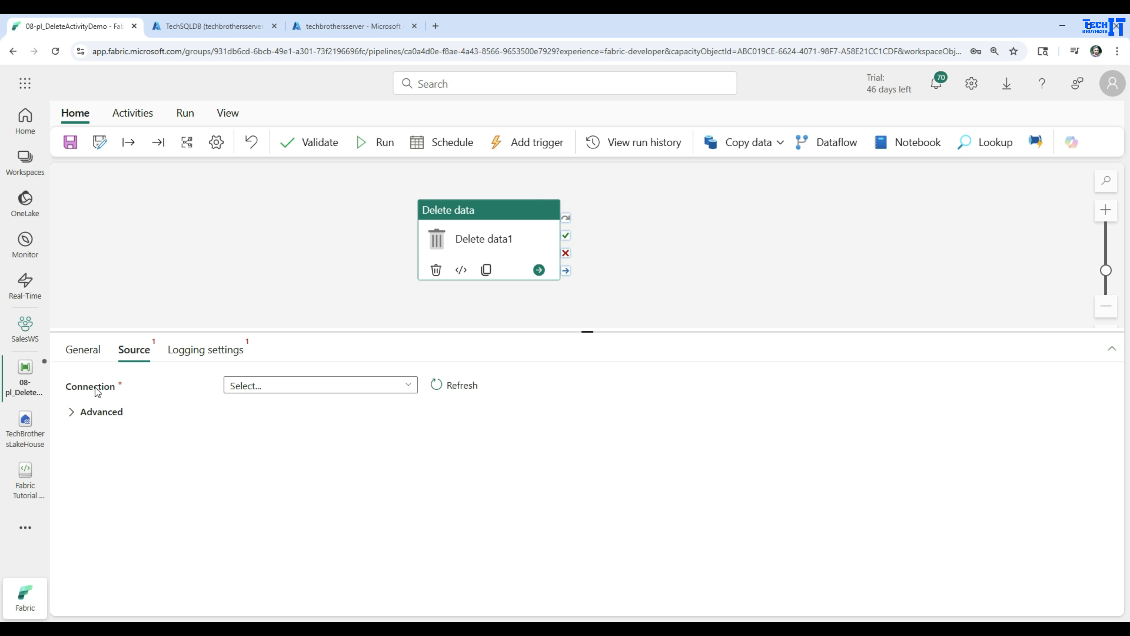
{"action": "left_click", "coordinate": [408, 385]}
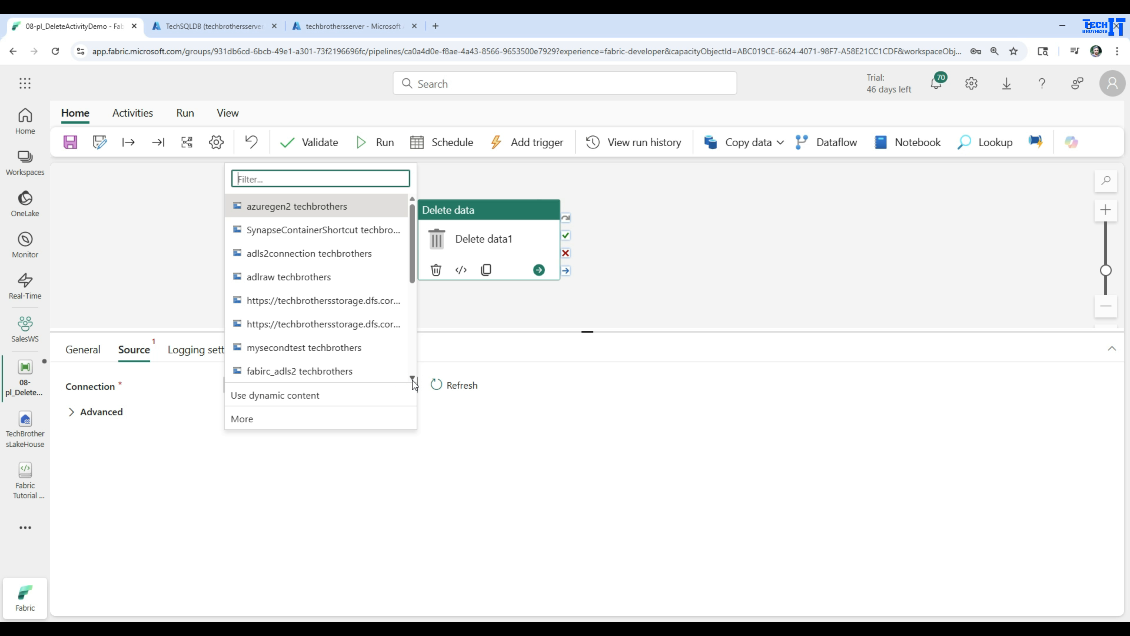
{"action": "left_click", "coordinate": [244, 420]}
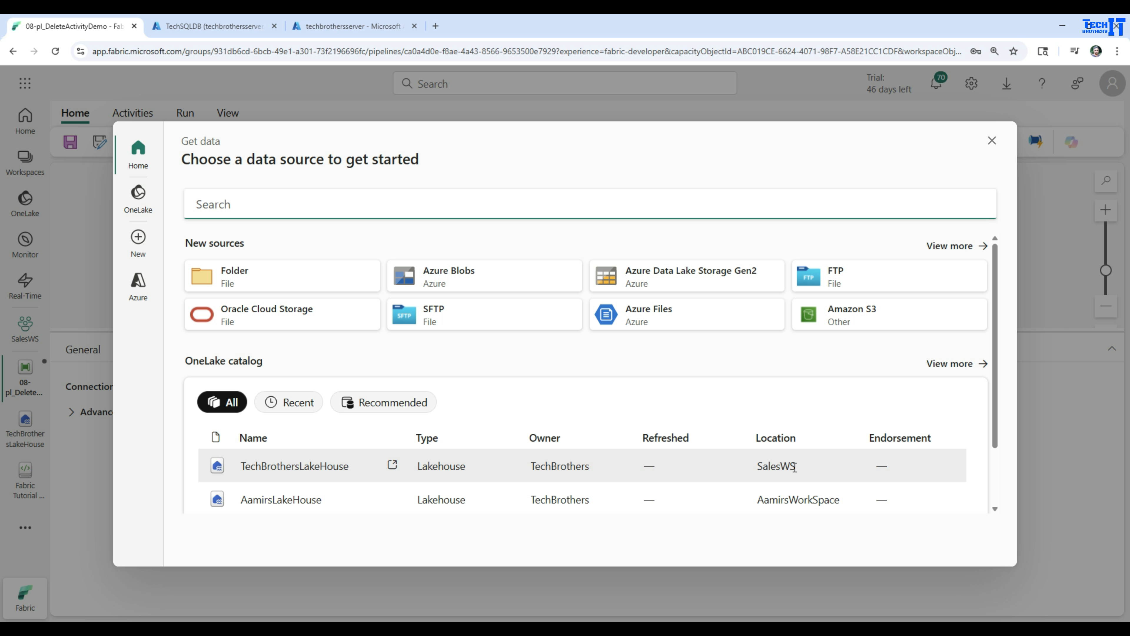
{"action": "left_click", "coordinate": [322, 468]}
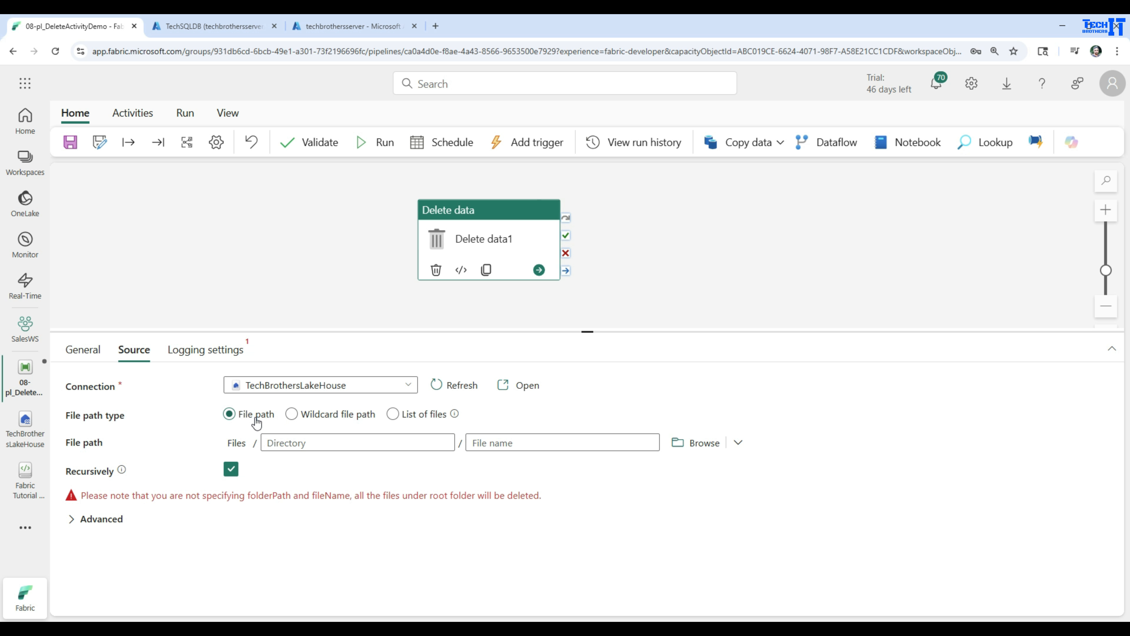
Step: Choose SalesData.csv in MyTestDirectory/input as the source file path for the delete activity
{"action": "left_click", "coordinate": [685, 442]}
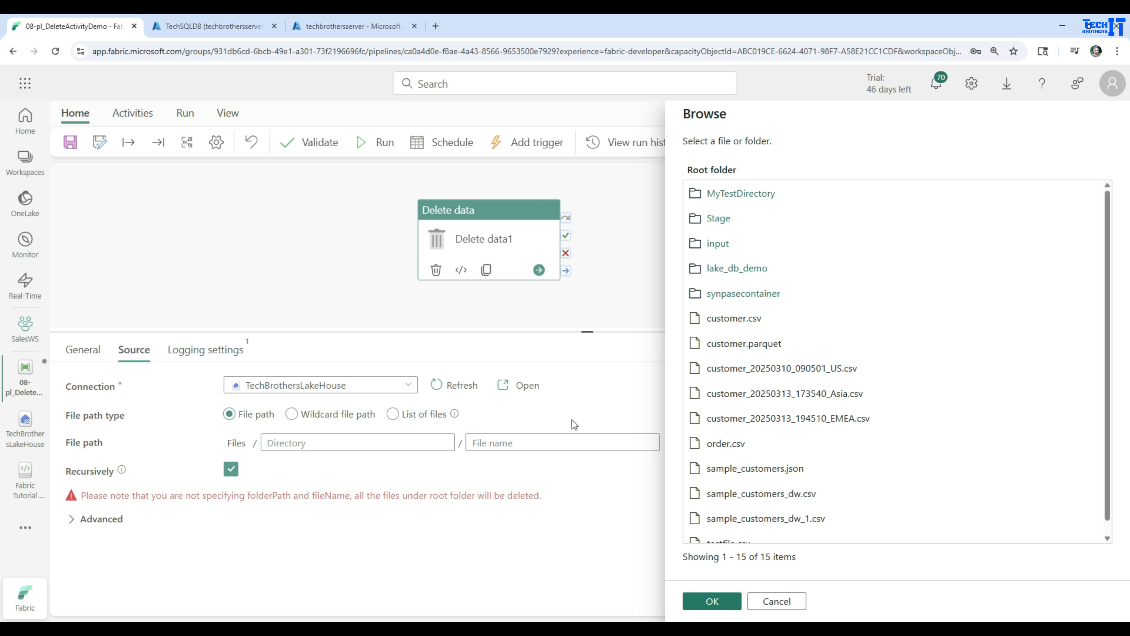
{"action": "left_click", "coordinate": [723, 199]}
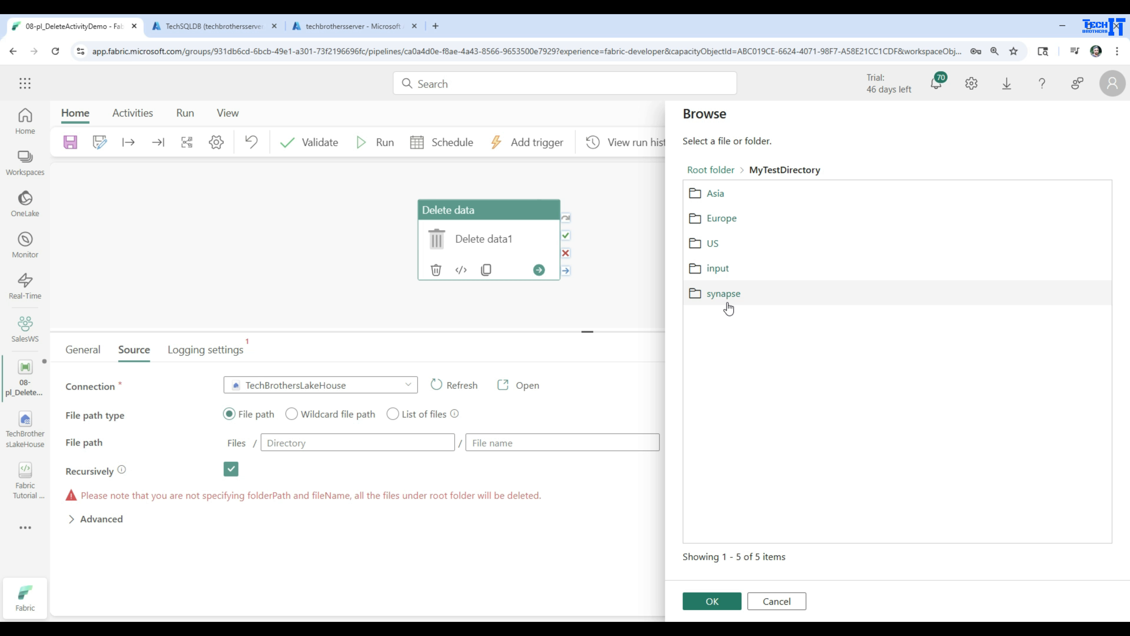
{"action": "left_click", "coordinate": [717, 268]}
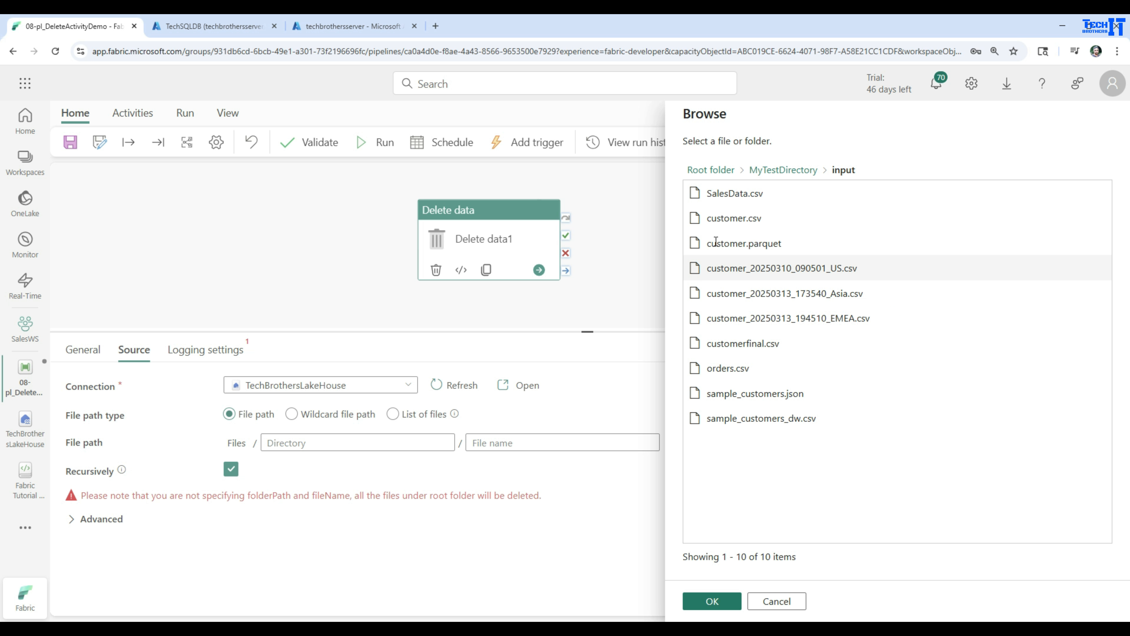
{"action": "left_click", "coordinate": [741, 197]}
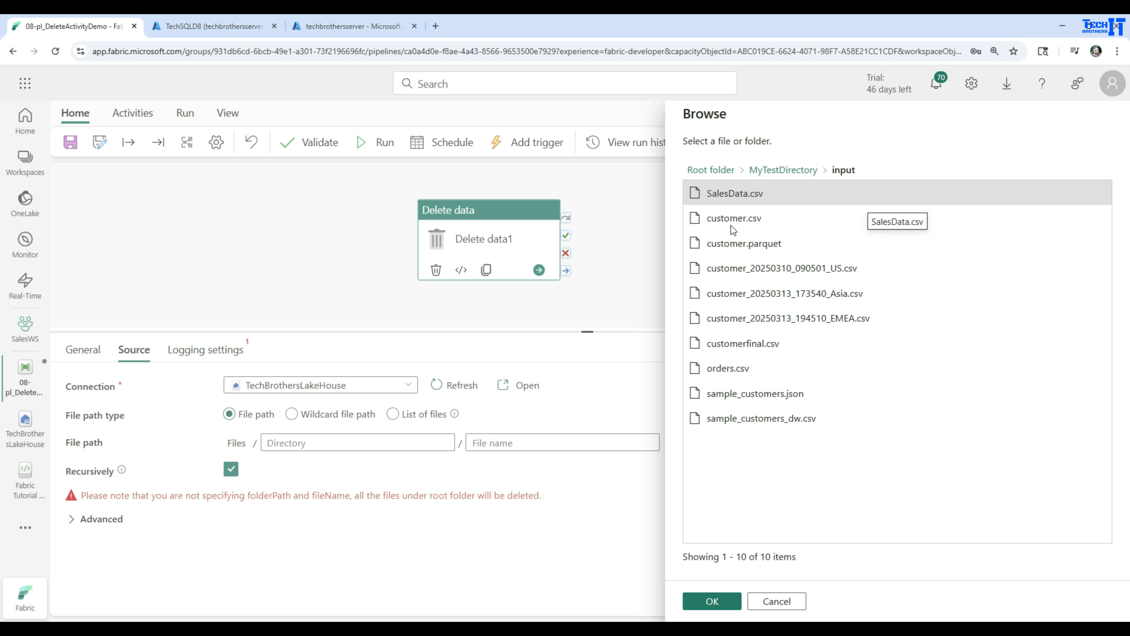
{"action": "left_click", "coordinate": [712, 601]}
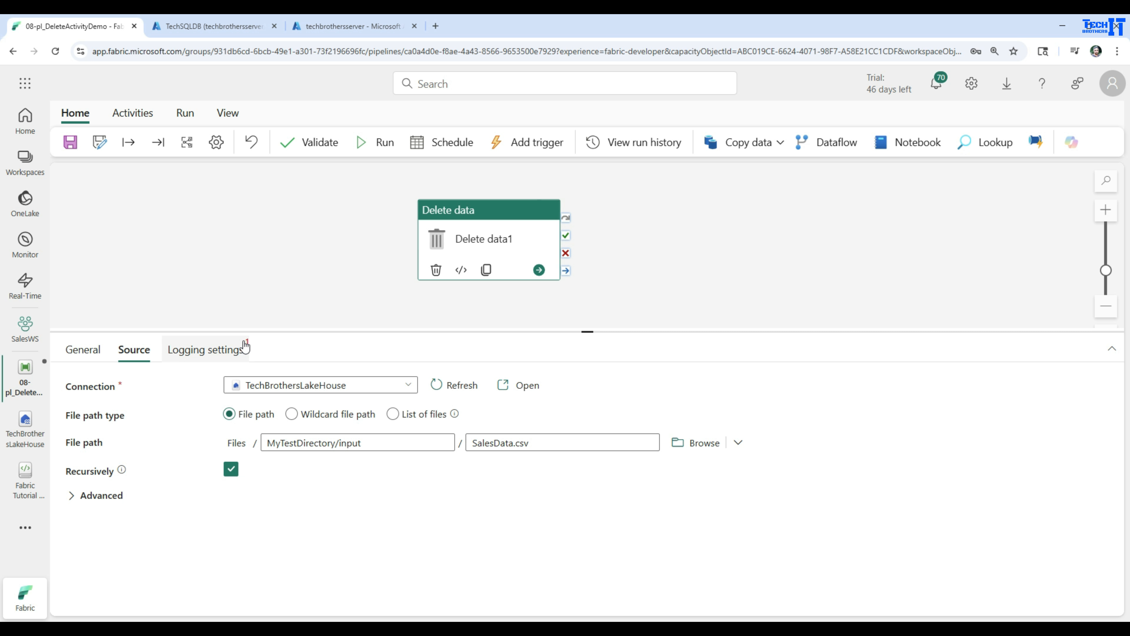
Step: Examine the activity's logging settings and the data sources offered for the logging account connection, without choosing one
{"action": "left_click", "coordinate": [232, 351]}
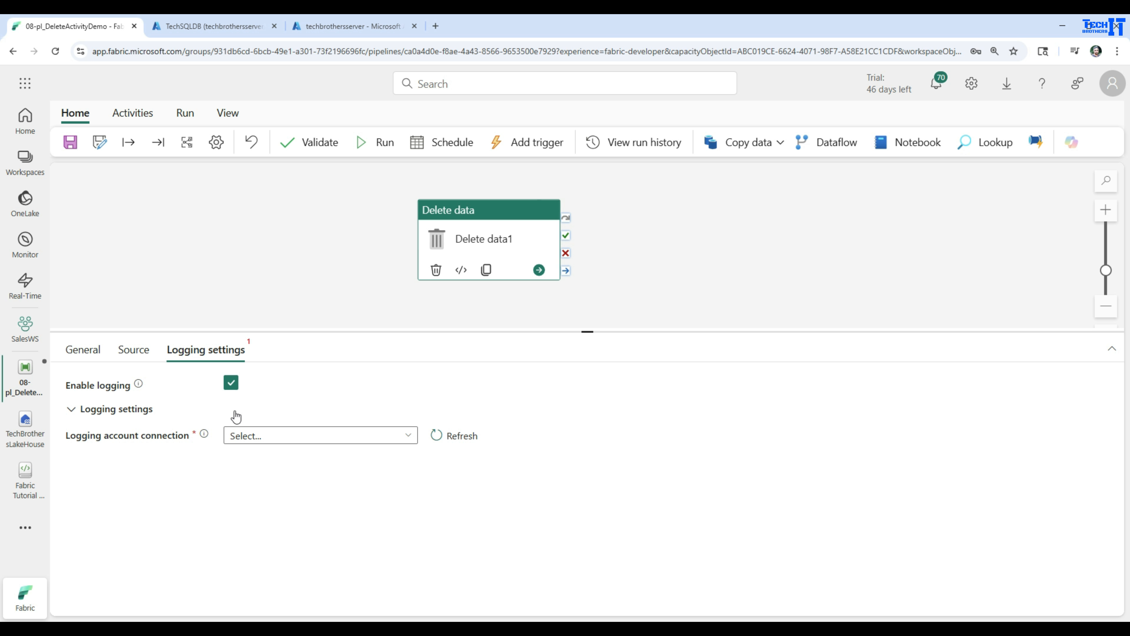
{"action": "mouse_move", "coordinate": [230, 383]}
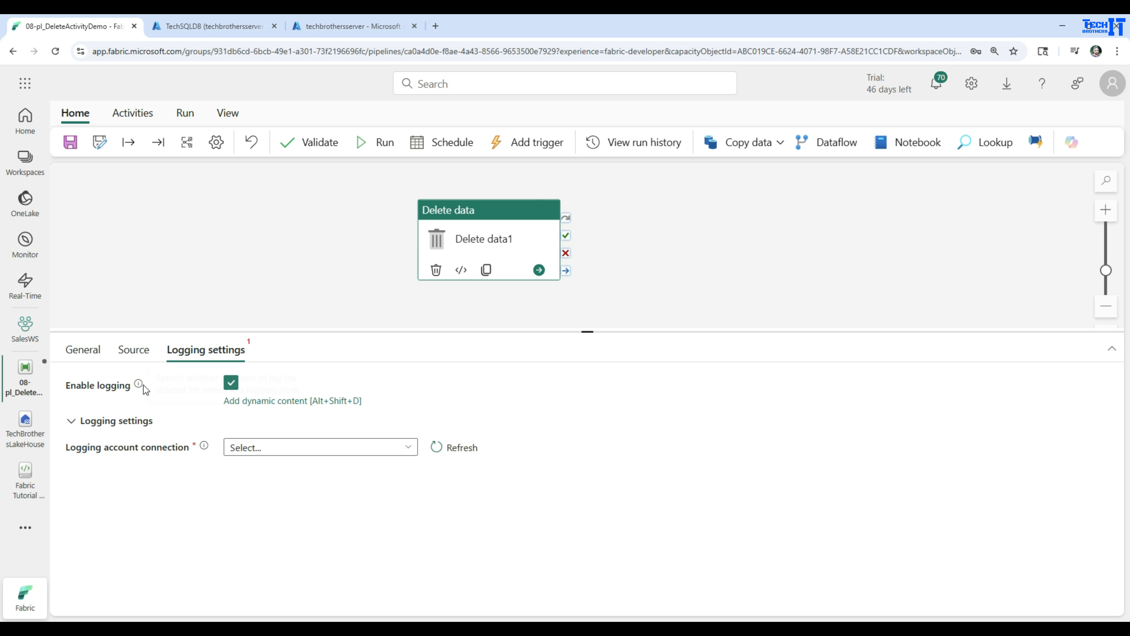
{"action": "left_click", "coordinate": [297, 440]}
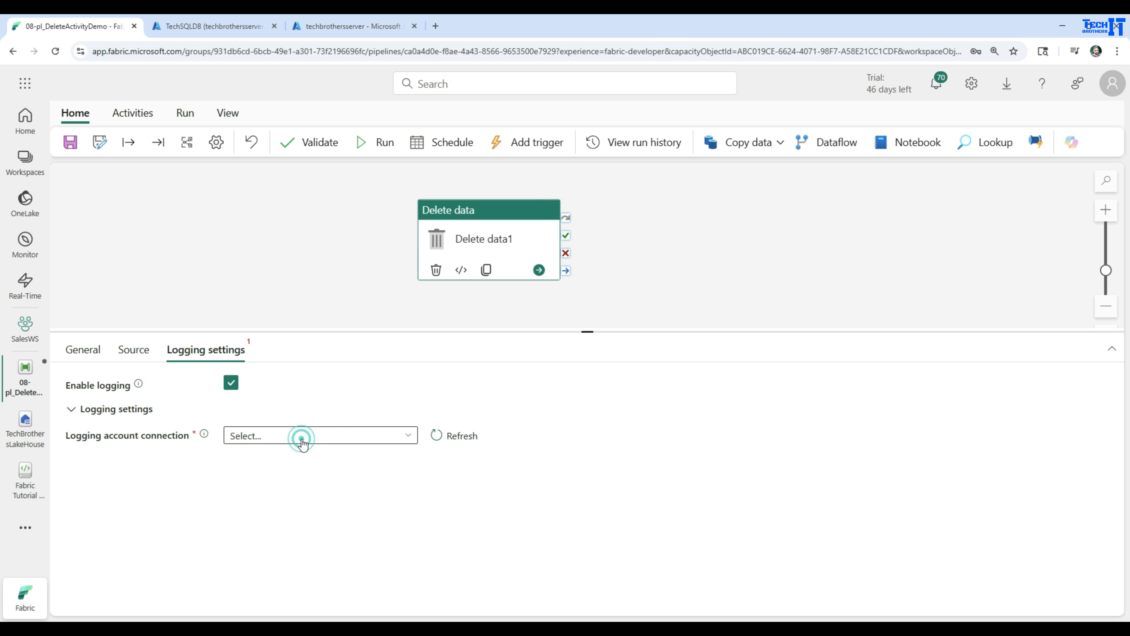
{"action": "left_click", "coordinate": [263, 425]}
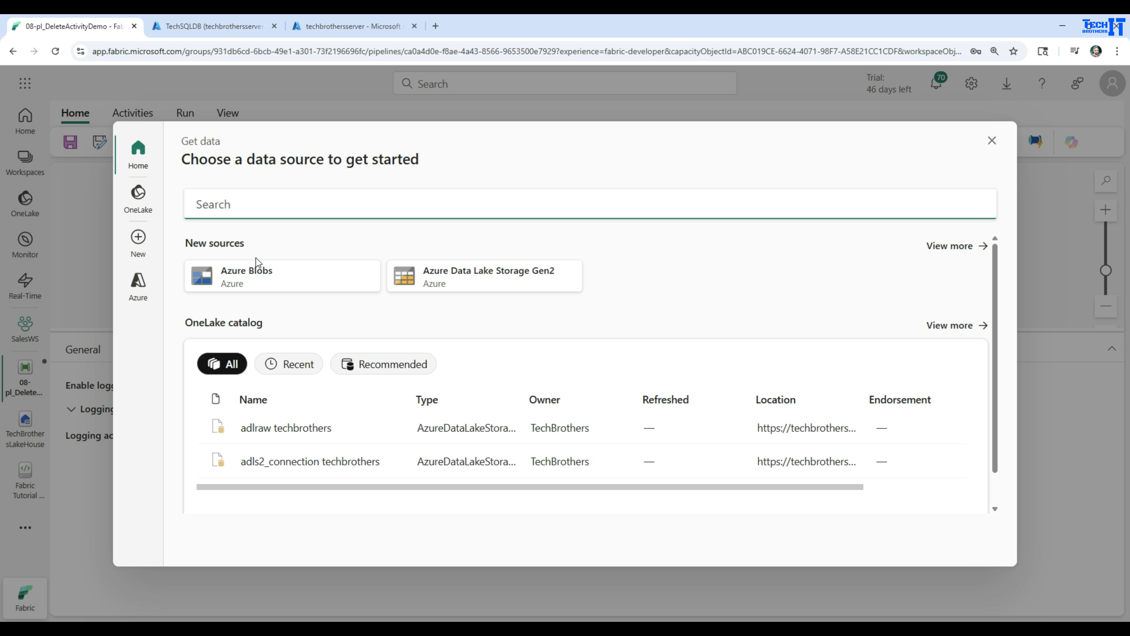
{"action": "left_click", "coordinate": [992, 141]}
{"action": "left_click", "coordinate": [573, 396]}
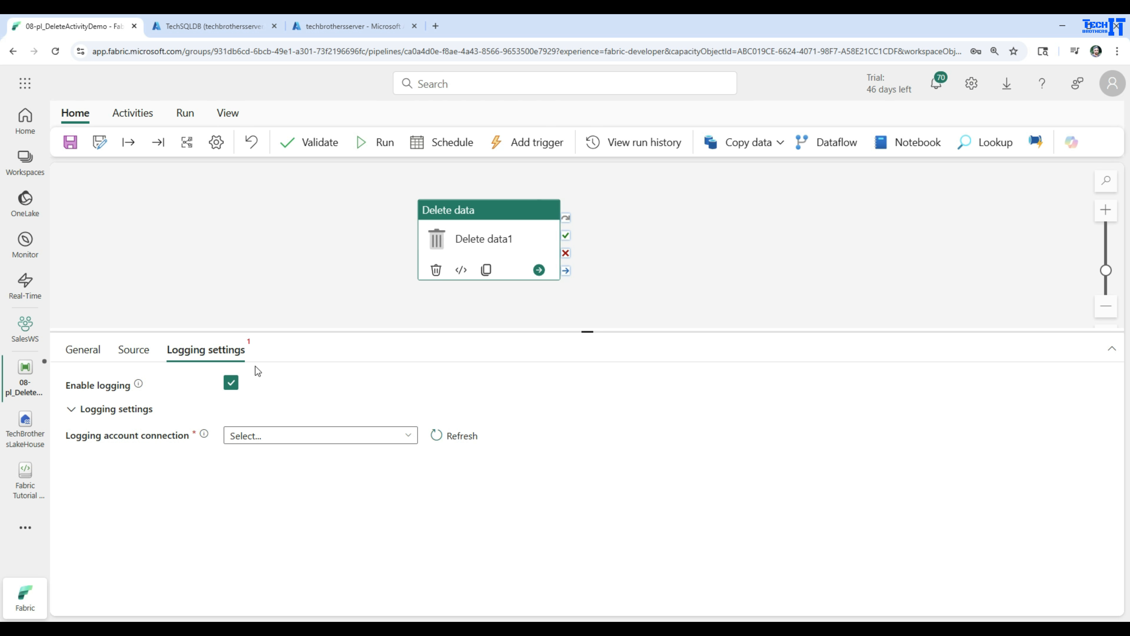
Step: Turn off logging for the Delete data activity, and save and run the pipeline
{"action": "left_click", "coordinate": [231, 383]}
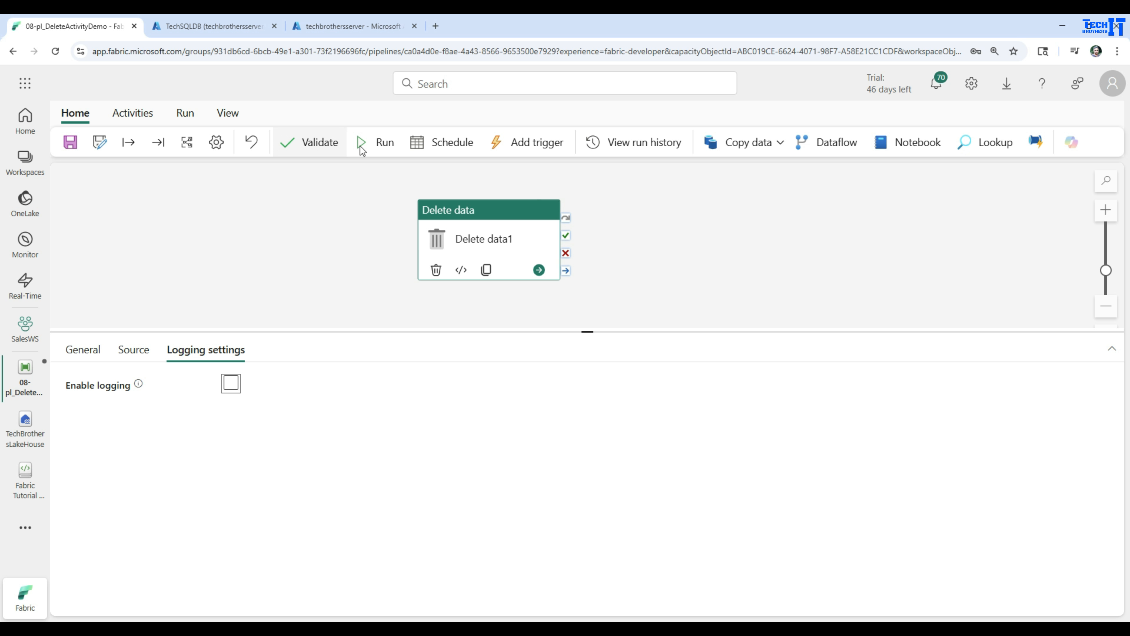
{"action": "left_click", "coordinate": [71, 145]}
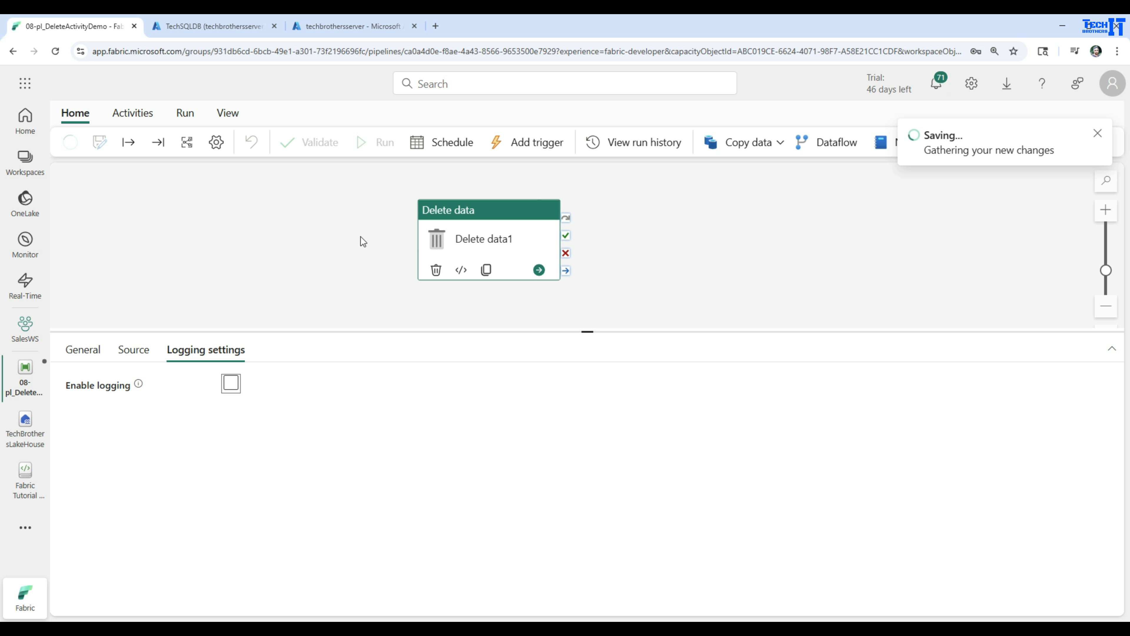
{"action": "left_click", "coordinate": [378, 142]}
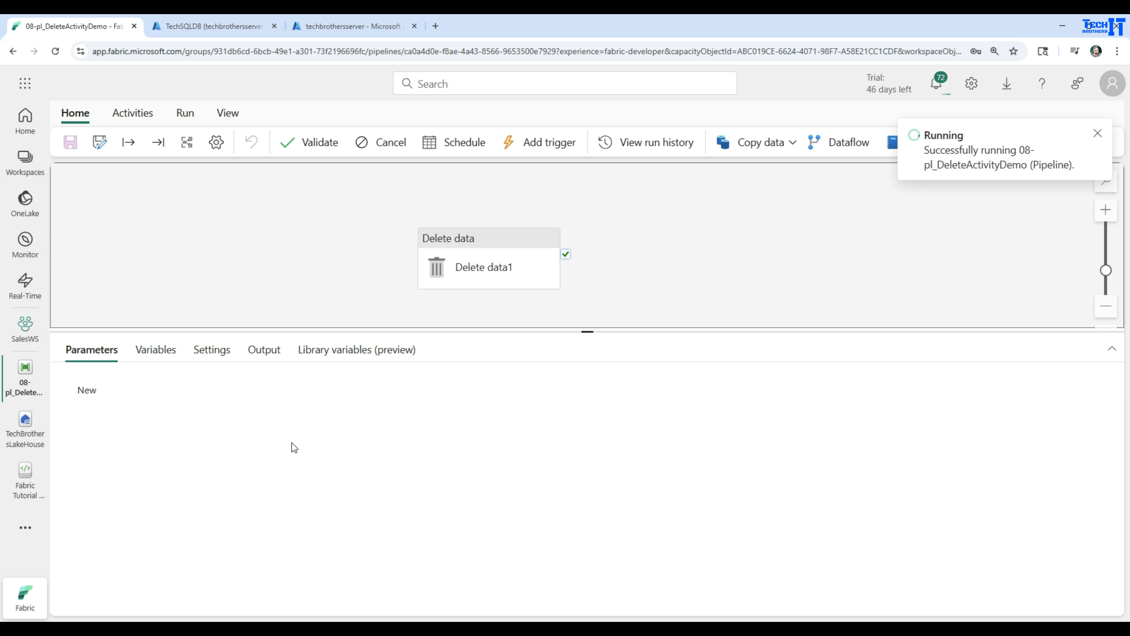
Step: Refresh MyTestDirectory in TechBrothersLakeHouse and check whether SalesData.csv is still in its input folder
{"action": "left_click", "coordinate": [26, 440]}
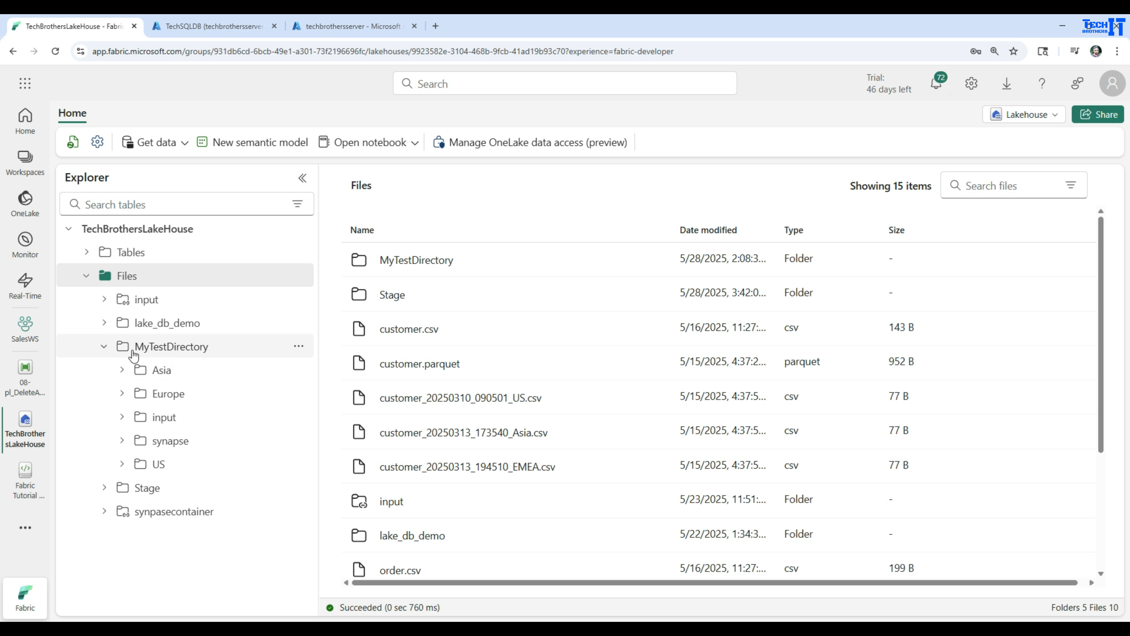
{"action": "left_click", "coordinate": [163, 418]}
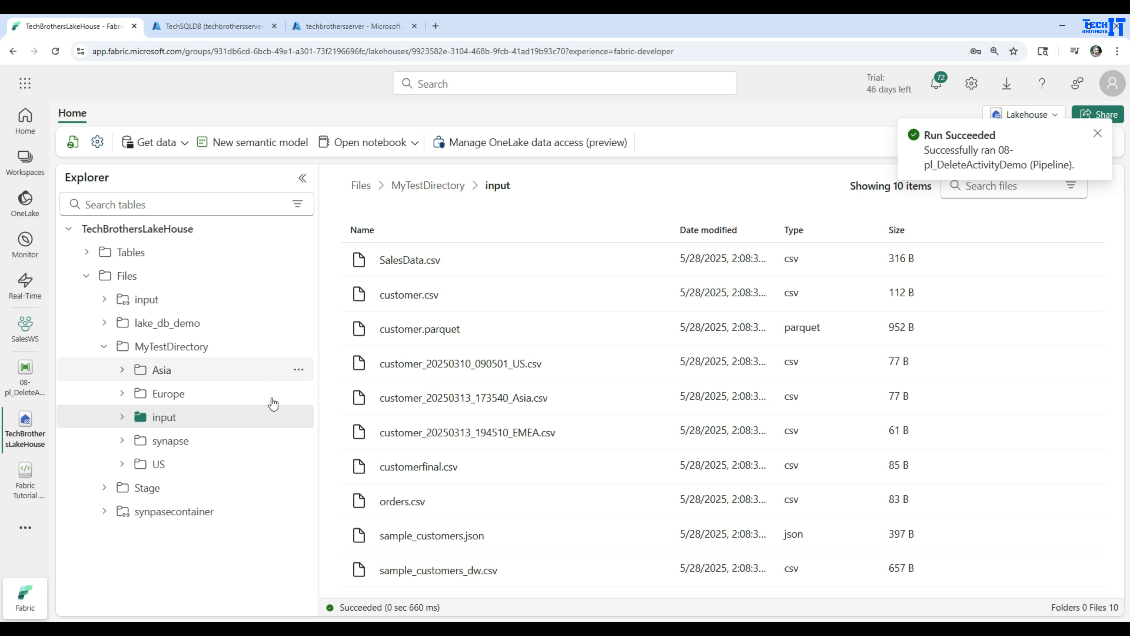
{"action": "left_click", "coordinate": [298, 345]}
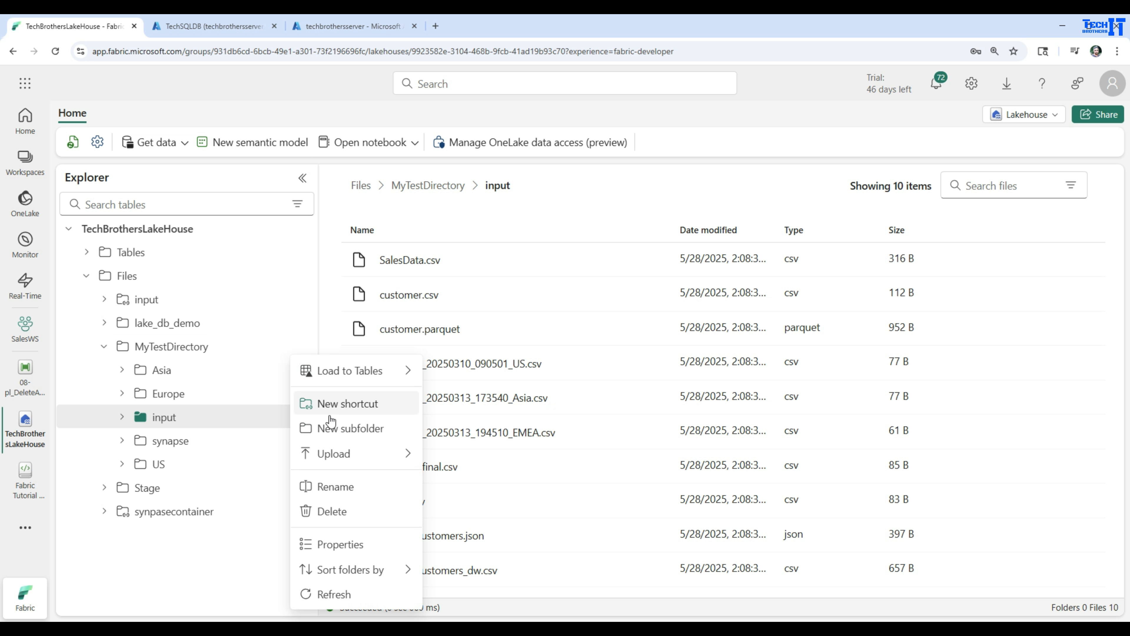
{"action": "left_click", "coordinate": [355, 592]}
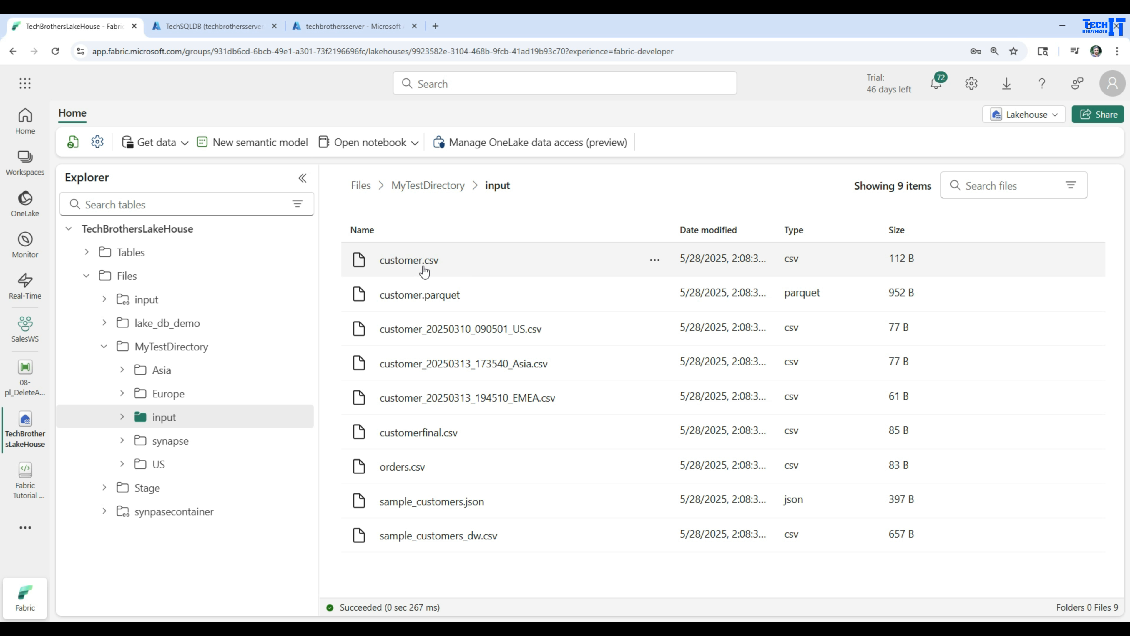
Step: Return to the pipeline and examine the Delete data1 run output for the number of deleted files, the folder path and the file name
{"action": "left_click", "coordinate": [22, 374]}
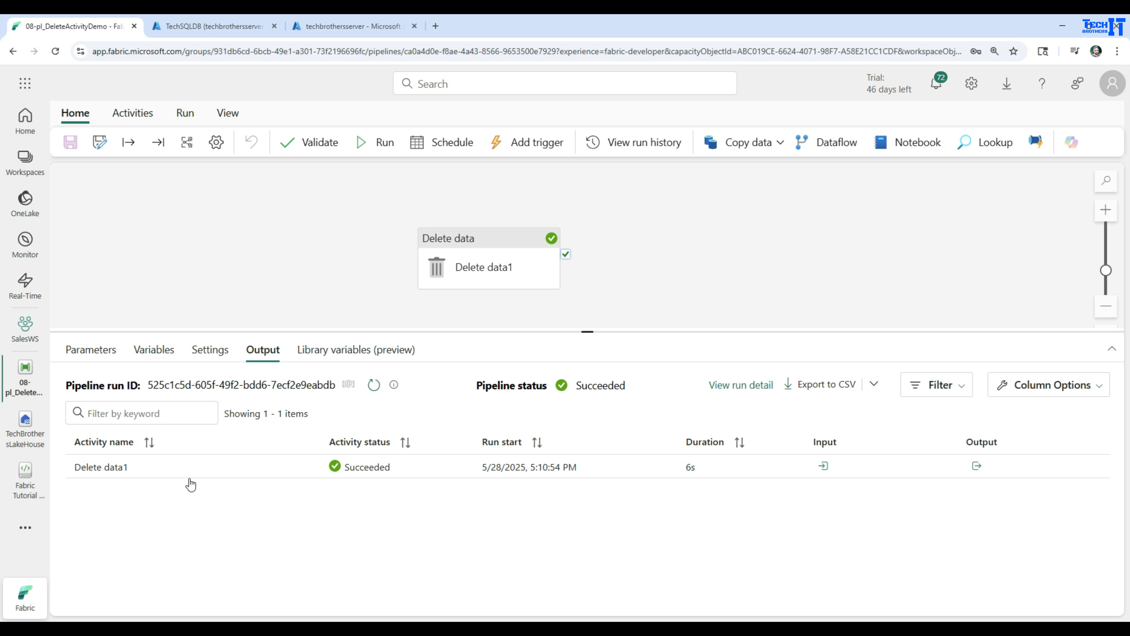
{"action": "left_click", "coordinate": [976, 465]}
{"action": "scroll", "coordinate": [972, 396], "scroll_direction": "down", "scroll_amount": 5}
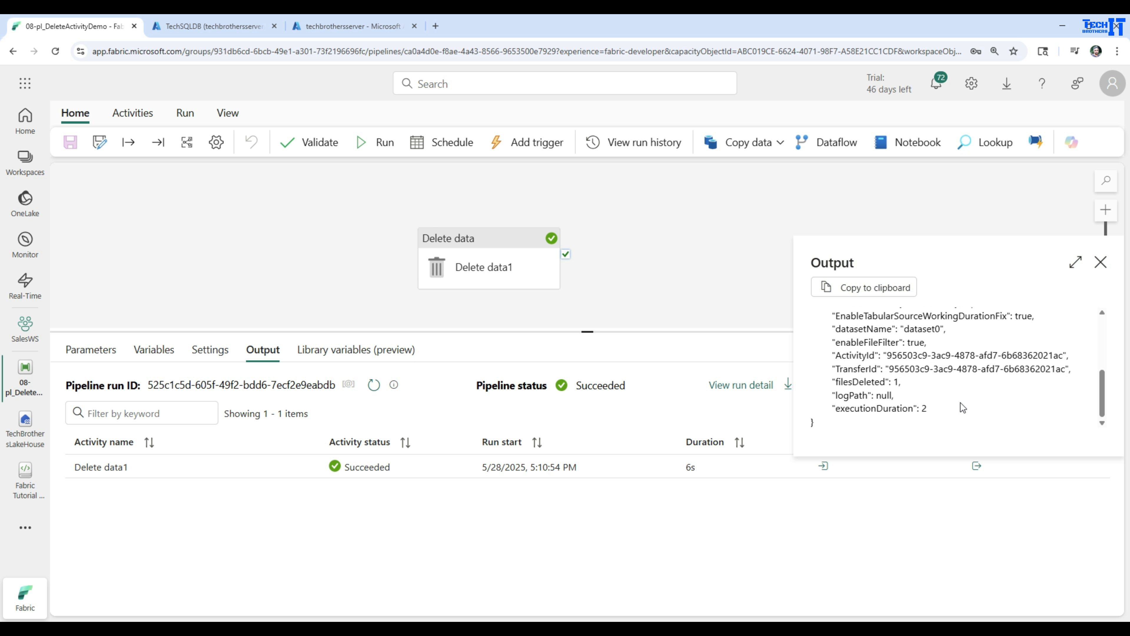
{"action": "left_click_drag", "start_coordinate": [915, 383], "coordinate": [827, 381]}
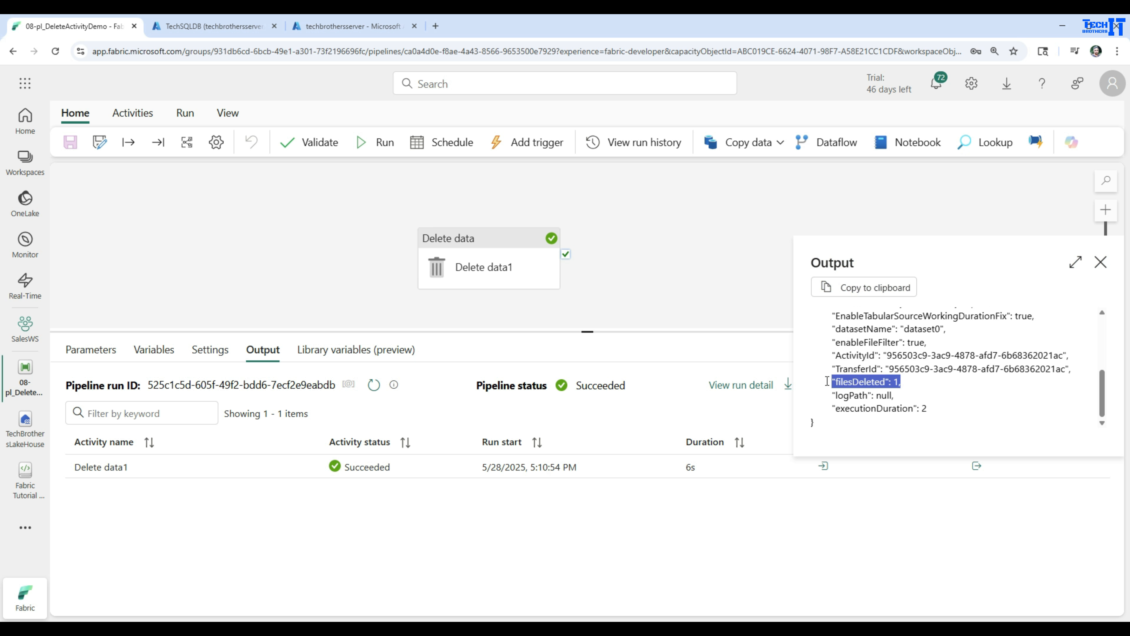
{"action": "scroll", "coordinate": [935, 383], "scroll_direction": "up", "scroll_amount": 4}
{"action": "scroll", "coordinate": [954, 383], "scroll_direction": "down", "scroll_amount": 2}
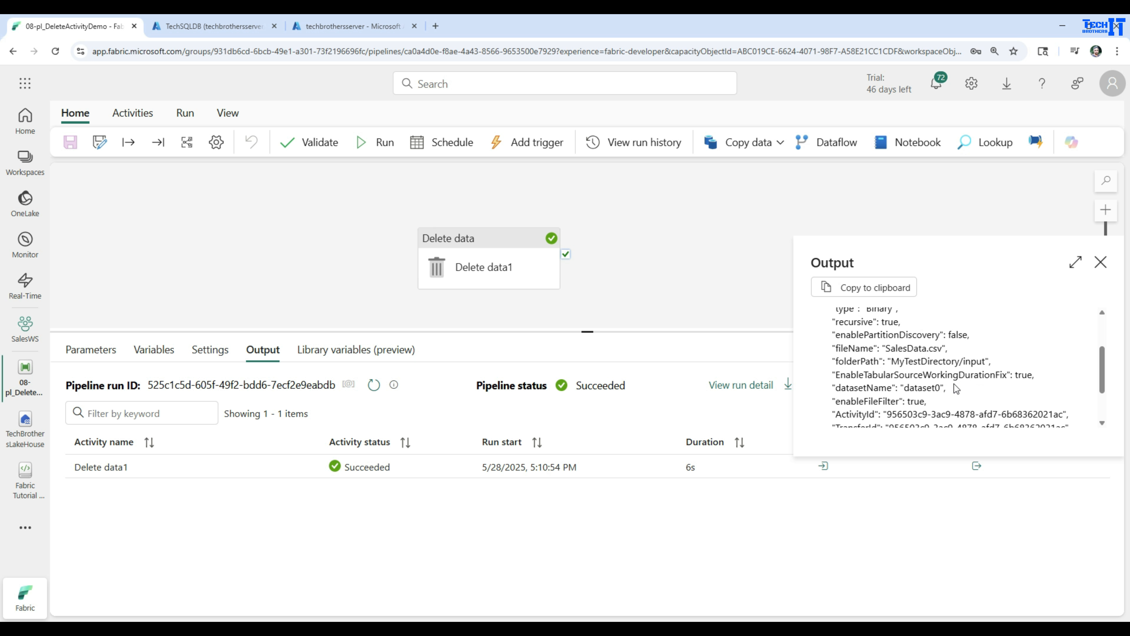
{"action": "left_click_drag", "start_coordinate": [892, 361], "coordinate": [986, 360]}
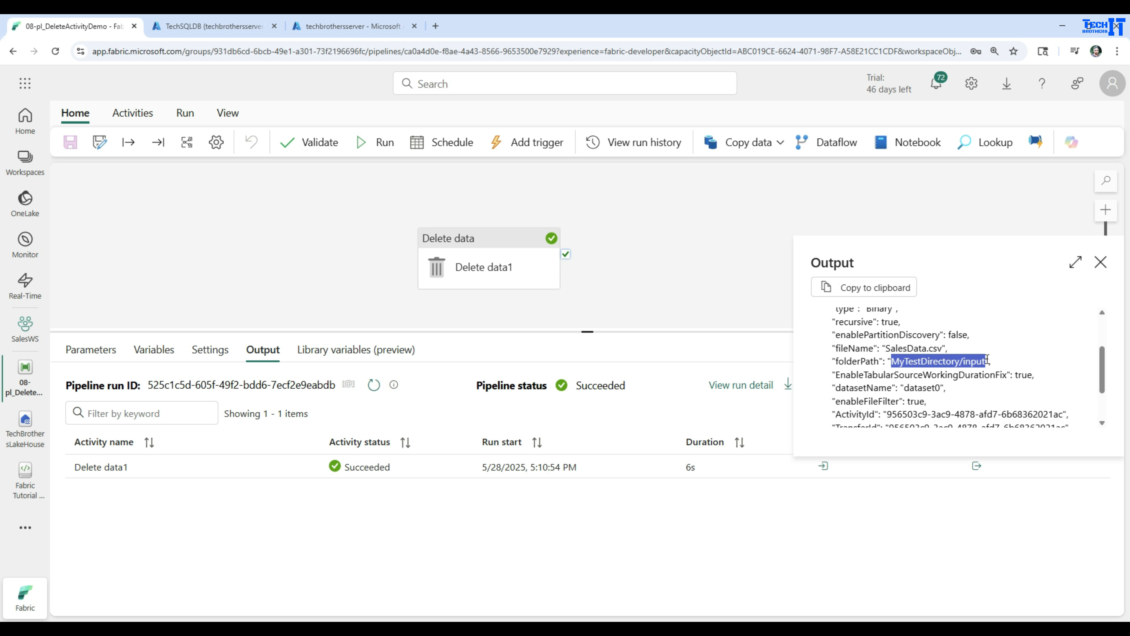
{"action": "scroll", "coordinate": [994, 381], "scroll_direction": "up", "scroll_amount": 2}
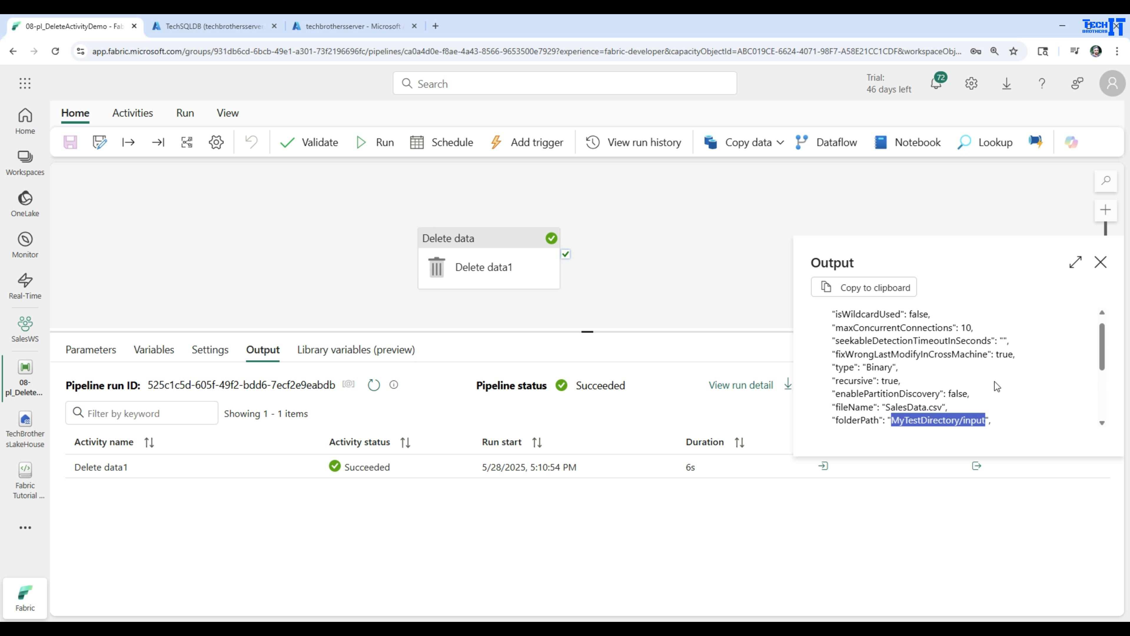
{"action": "left_click_drag", "start_coordinate": [949, 406], "coordinate": [834, 405]}
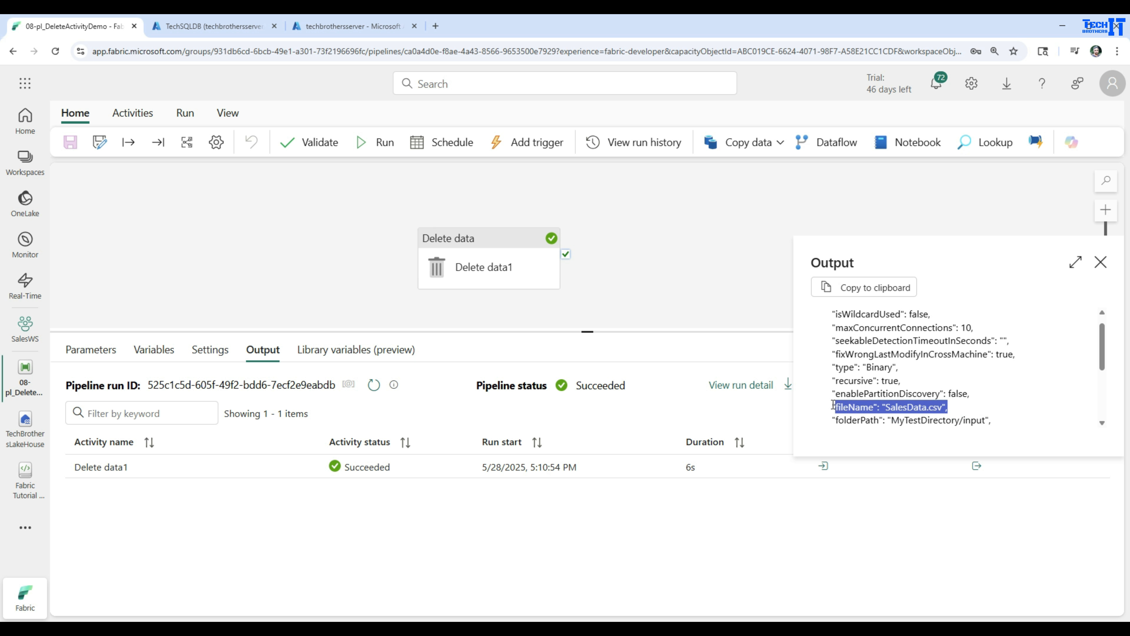
{"action": "left_click", "coordinate": [1101, 262]}
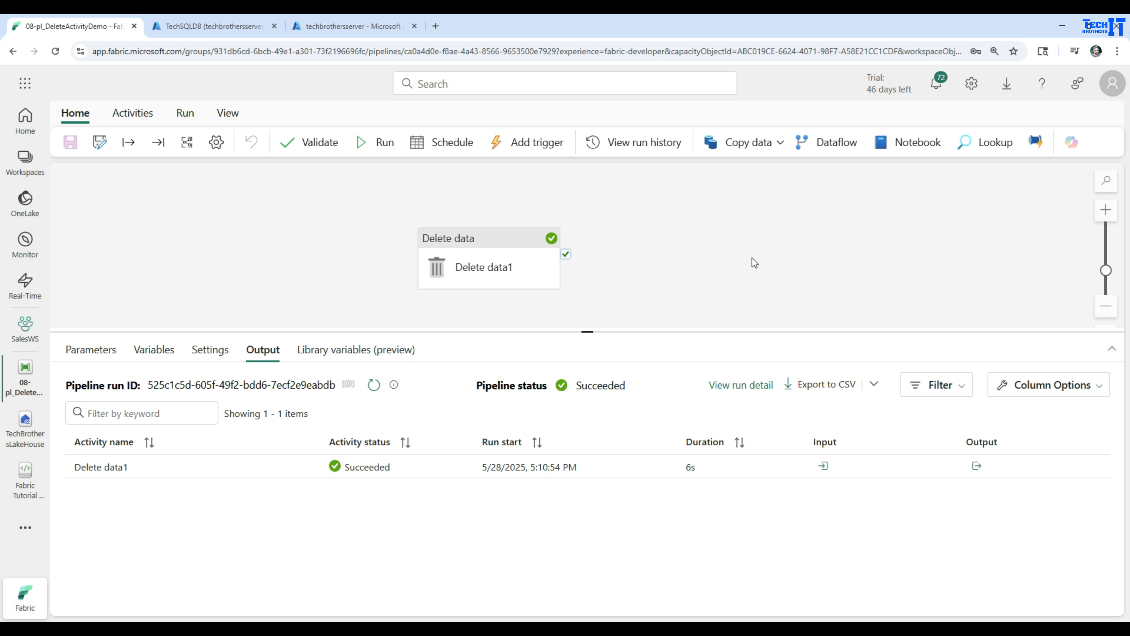
Step: Browse the nested subfolders of MyTestDirectory/synapse in TechBrothersLakeHouse, down to TechbroPool, and return to the synapse folder
{"action": "left_click", "coordinate": [484, 253]}
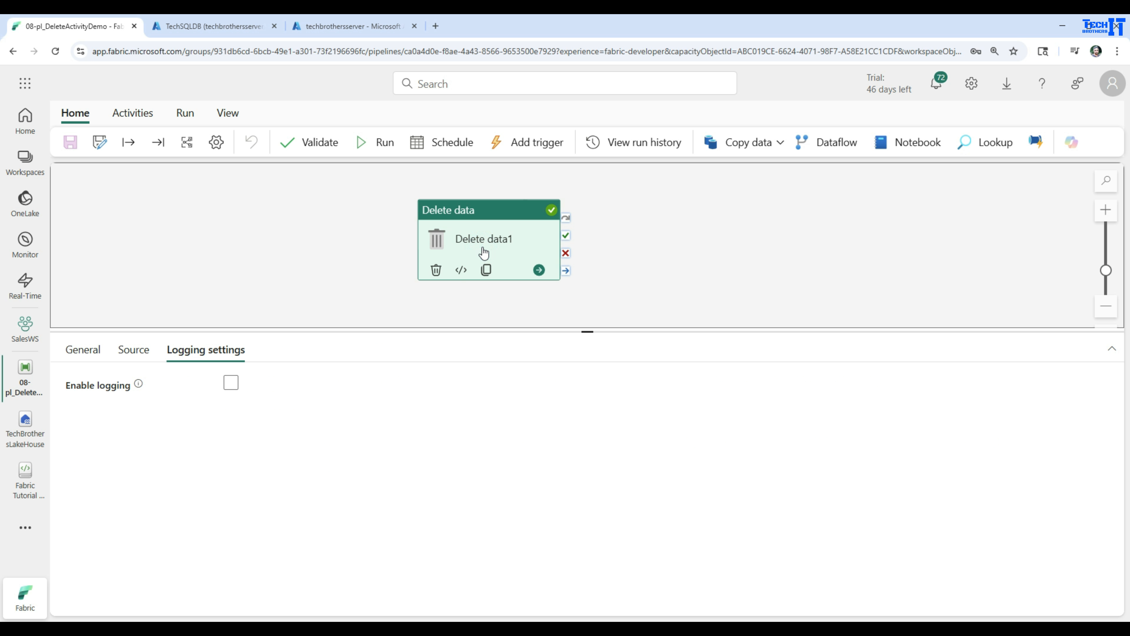
{"action": "left_click", "coordinate": [25, 430]}
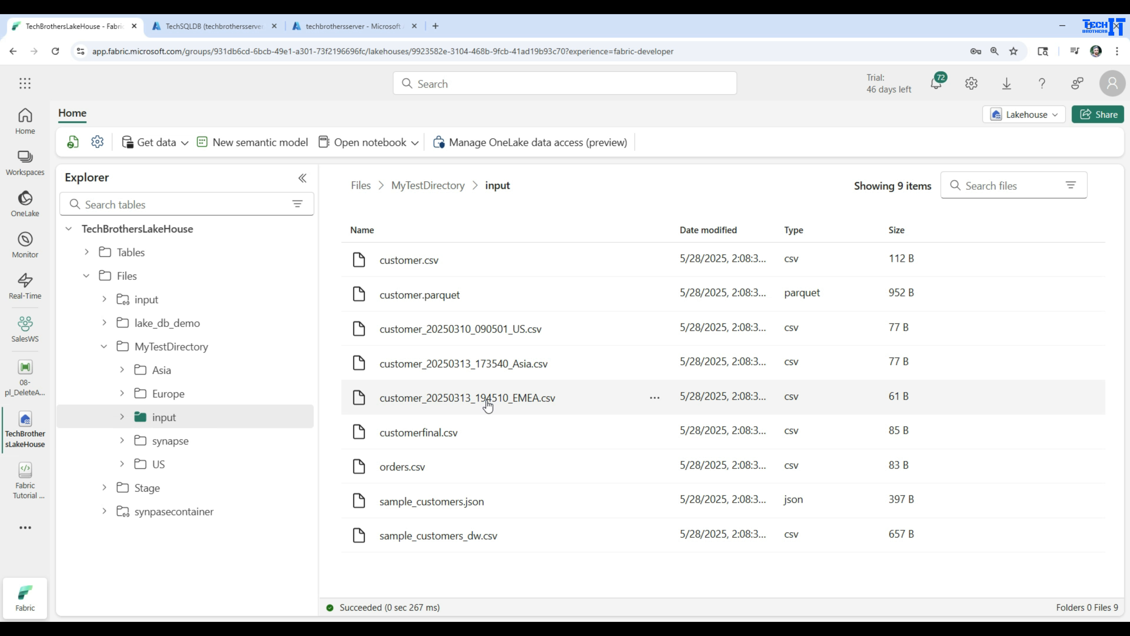
{"action": "left_click", "coordinate": [432, 186]}
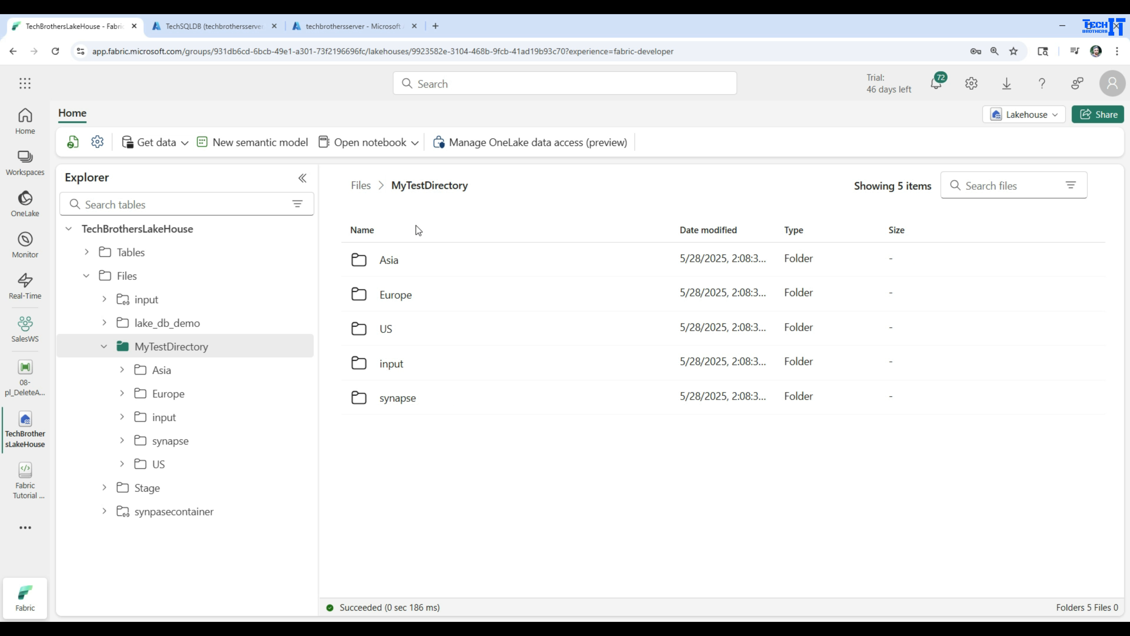
{"action": "left_click", "coordinate": [396, 403]}
{"action": "left_click", "coordinate": [401, 263]}
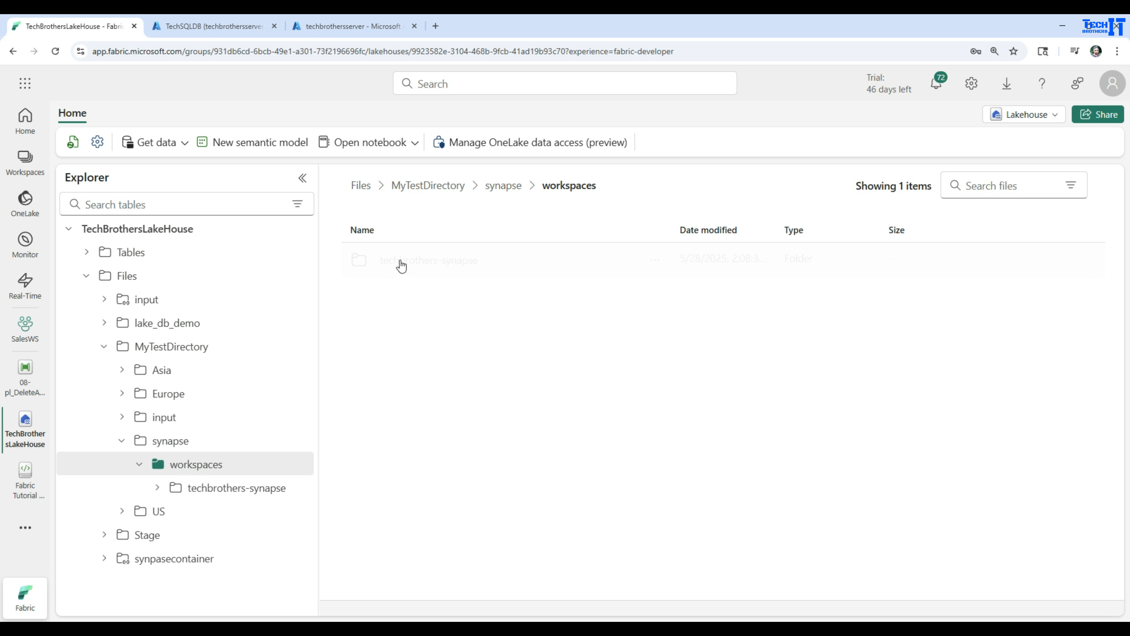
{"action": "left_click", "coordinate": [440, 265]}
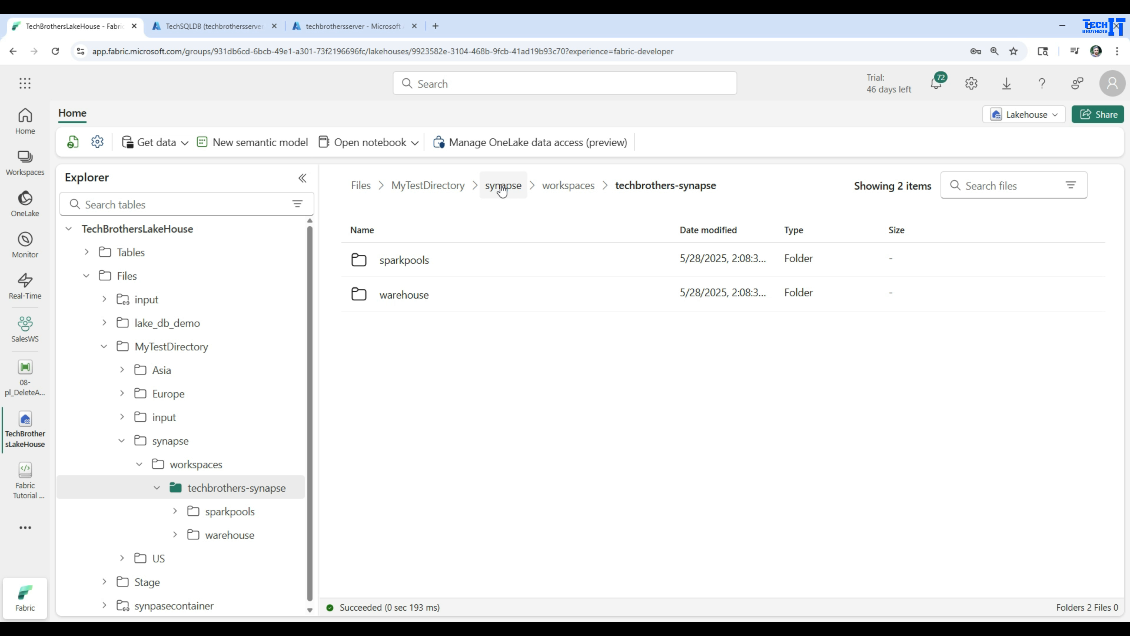
{"action": "left_click", "coordinate": [383, 258]}
{"action": "left_click", "coordinate": [420, 261]}
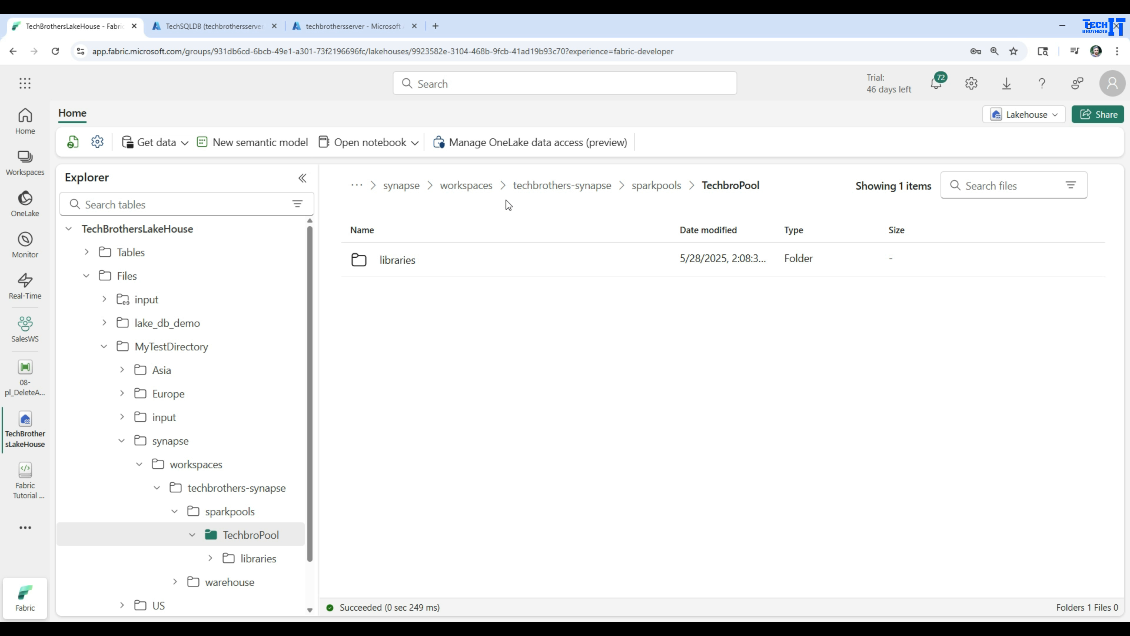
{"action": "left_click", "coordinate": [468, 185]}
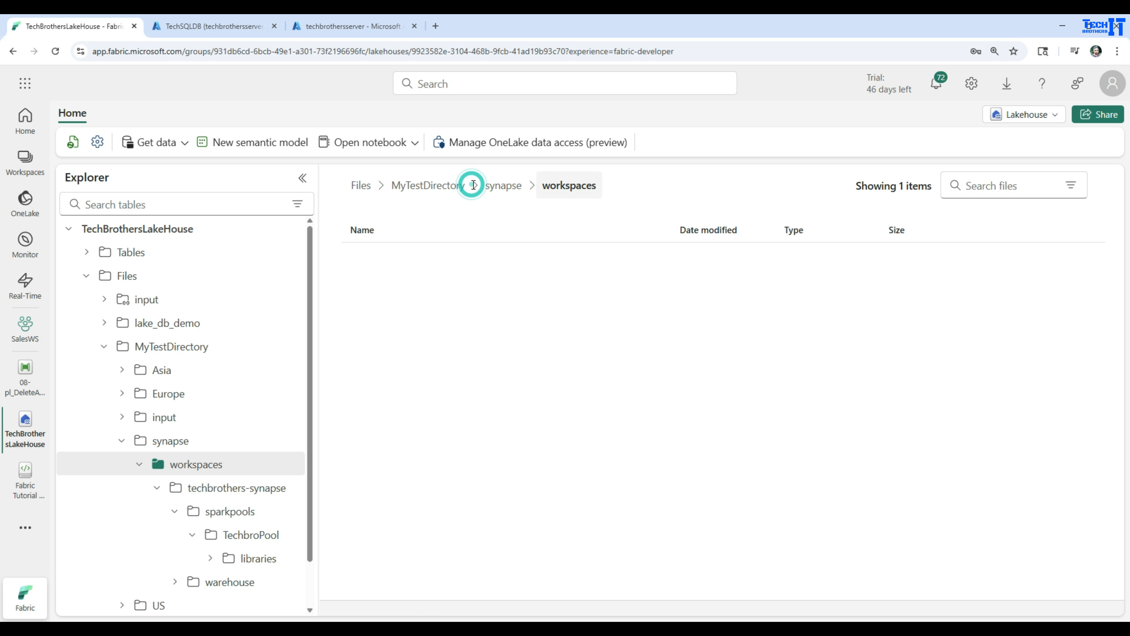
{"action": "left_click", "coordinate": [495, 187]}
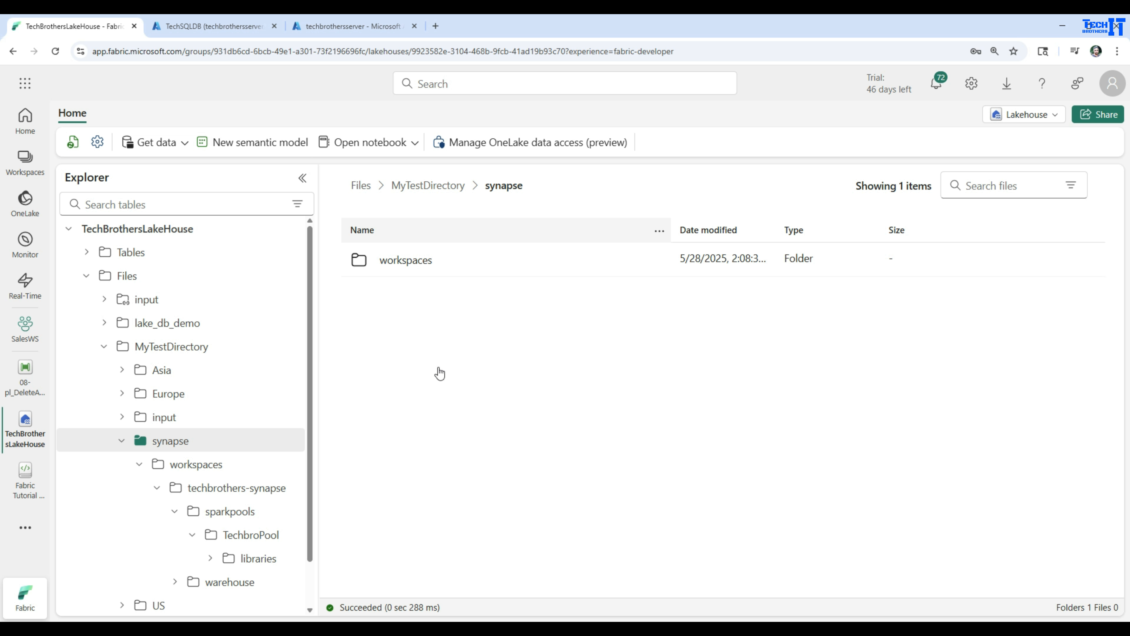
Step: Switch the Delete data activity's source to a wildcard file path with MyTestDirectory/synapse as the folder path
{"action": "left_click", "coordinate": [25, 376]}
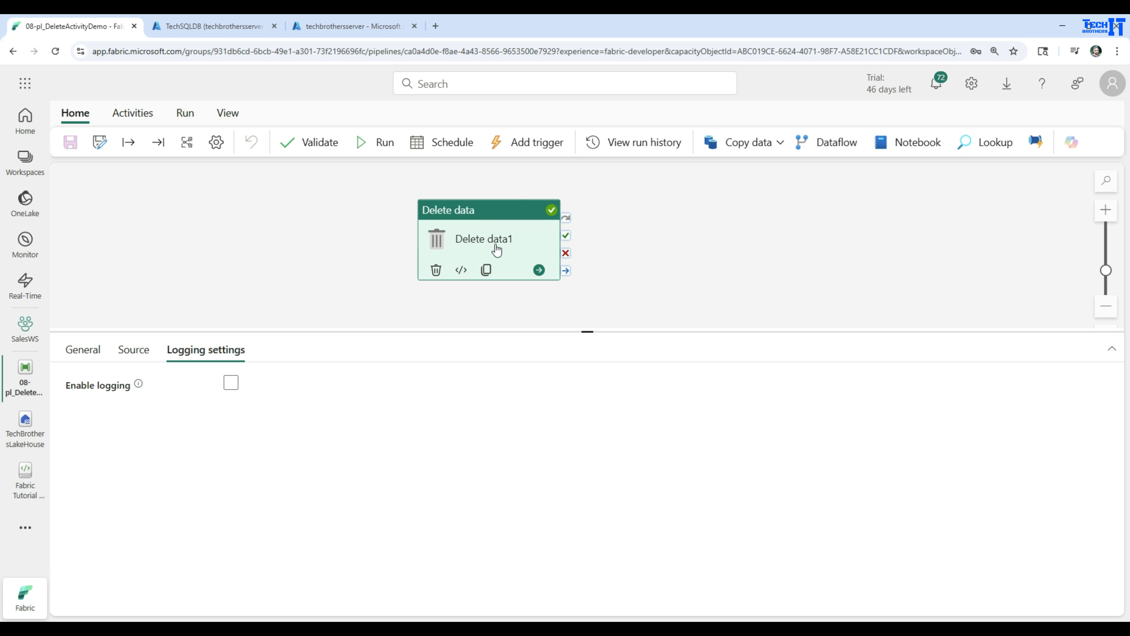
{"action": "left_click", "coordinate": [134, 349]}
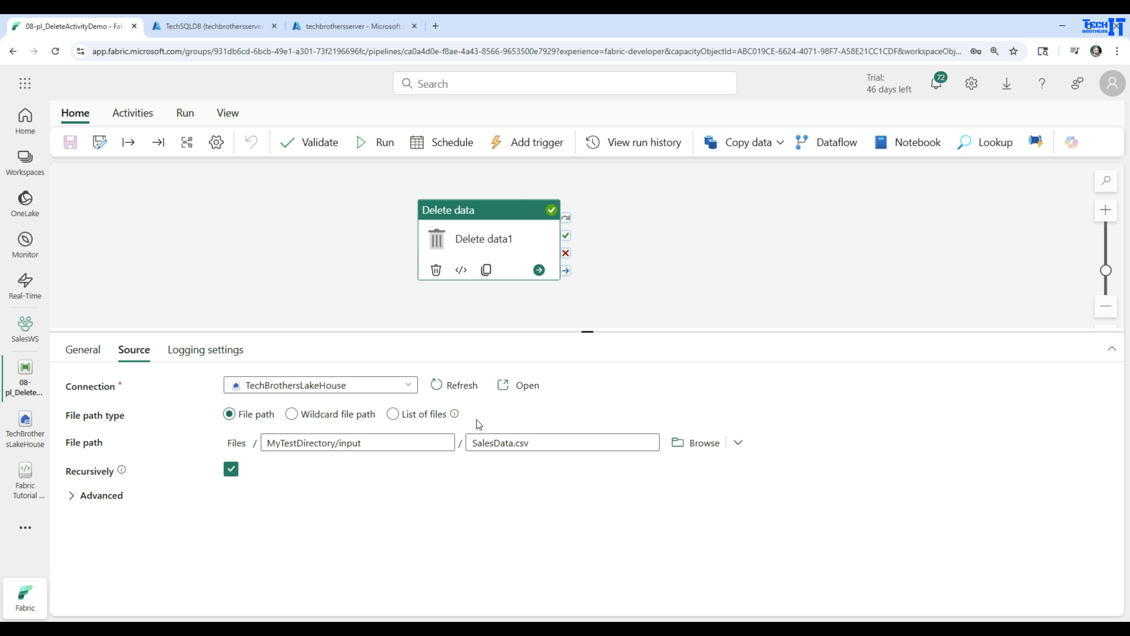
{"action": "left_click", "coordinate": [292, 414]}
{"action": "left_click", "coordinate": [497, 442]}
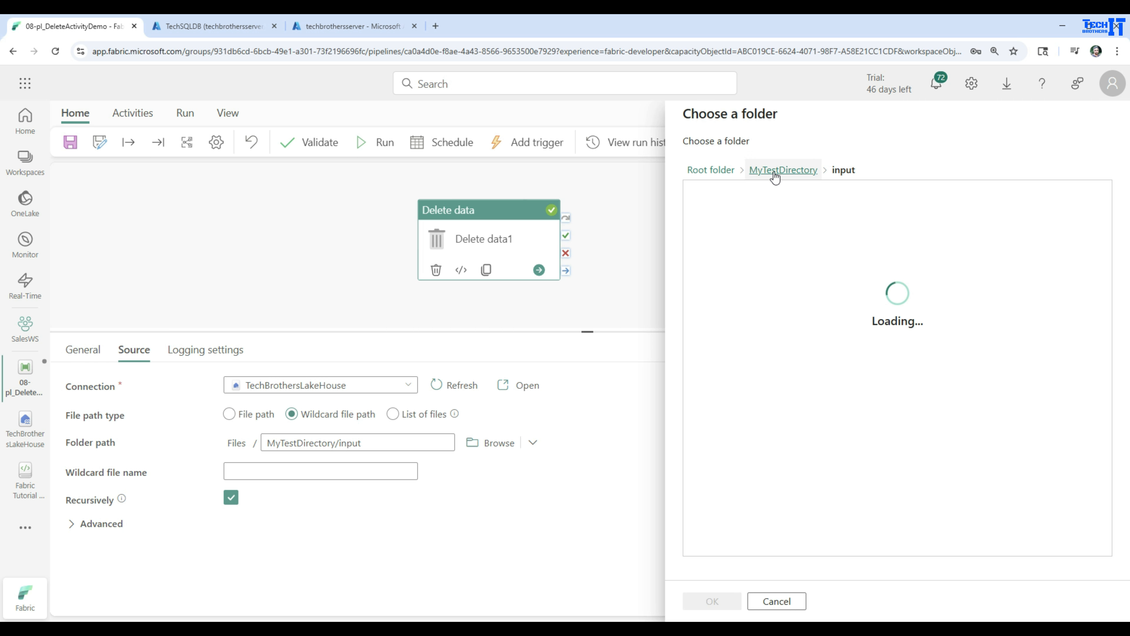
{"action": "left_click", "coordinate": [802, 173]}
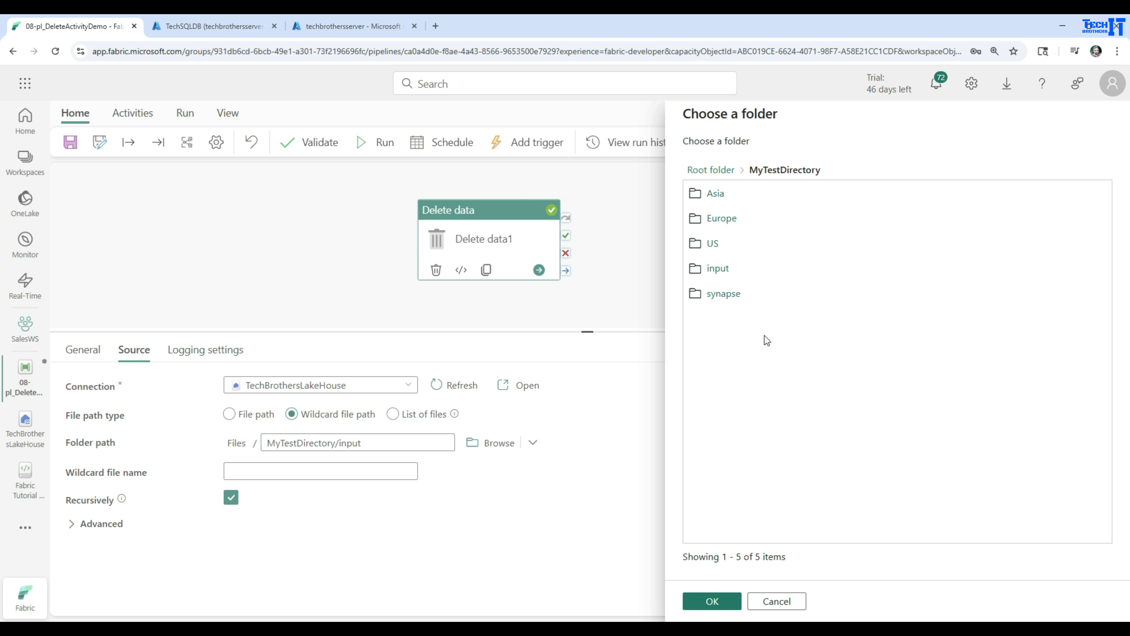
{"action": "left_click", "coordinate": [731, 294]}
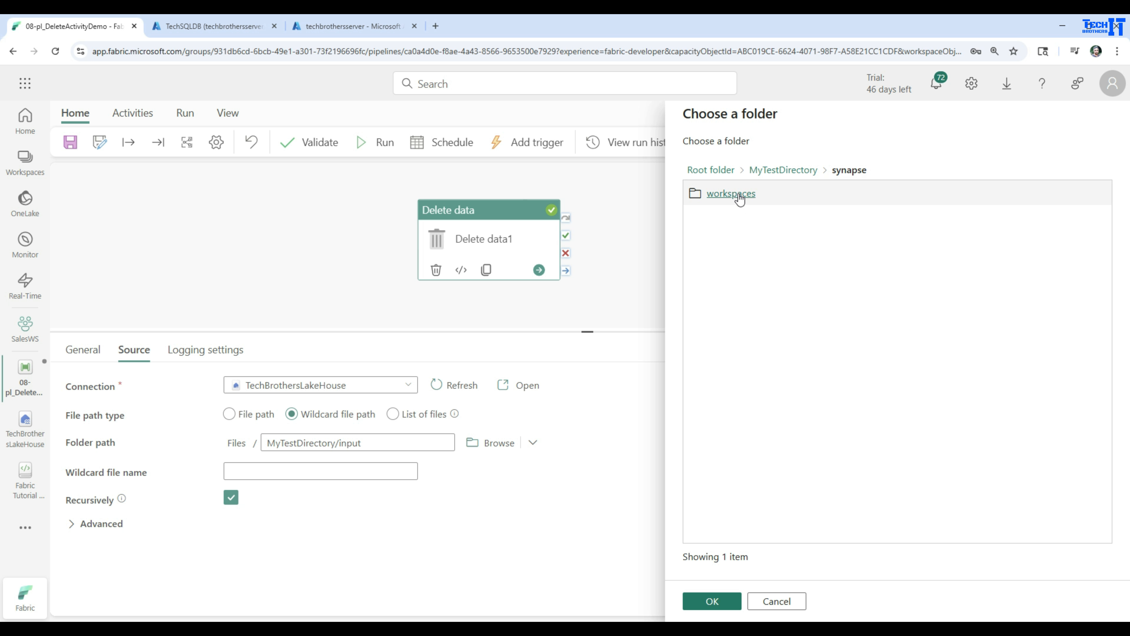
{"action": "left_click", "coordinate": [721, 601]}
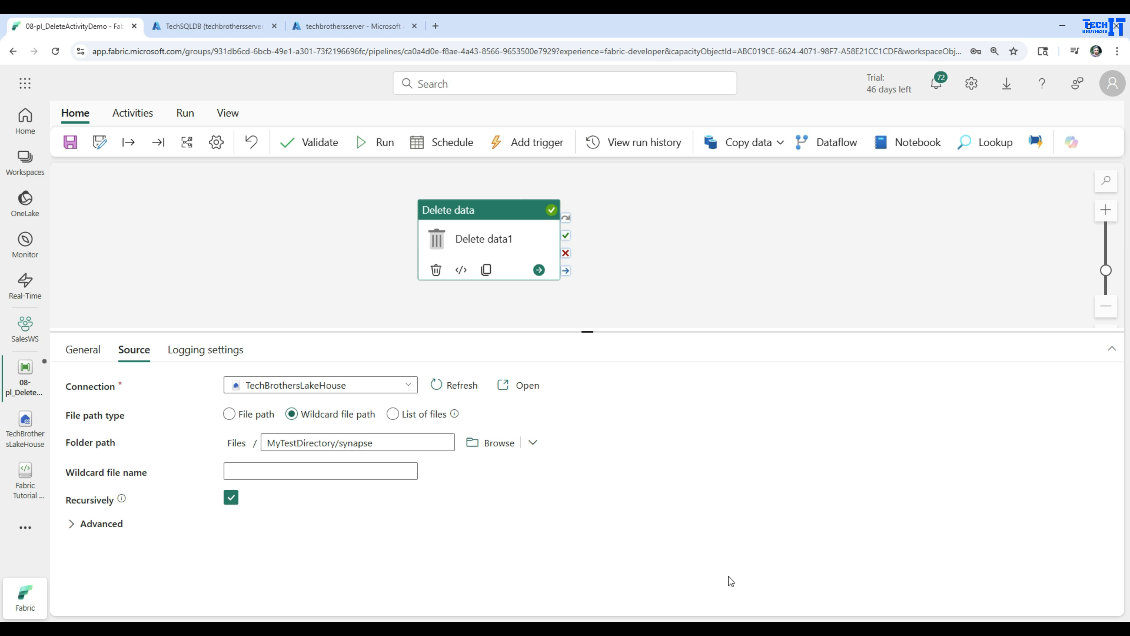
{"action": "left_click", "coordinate": [392, 442]}
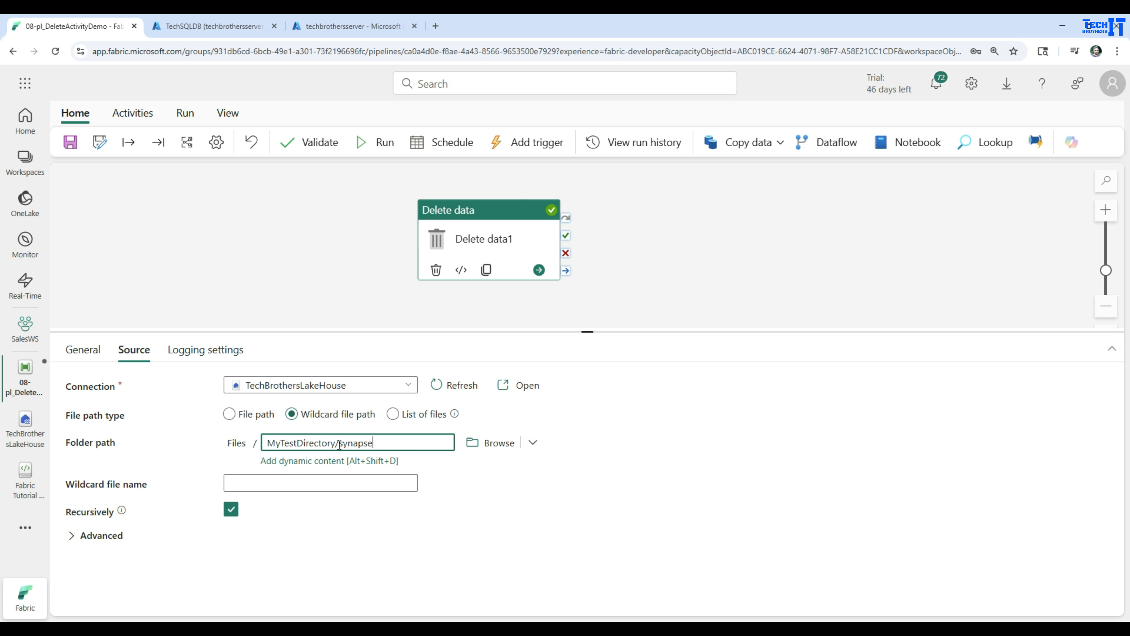
{"action": "left_click_drag", "start_coordinate": [339, 444], "coordinate": [377, 442]}
{"action": "left_click", "coordinate": [488, 488]}
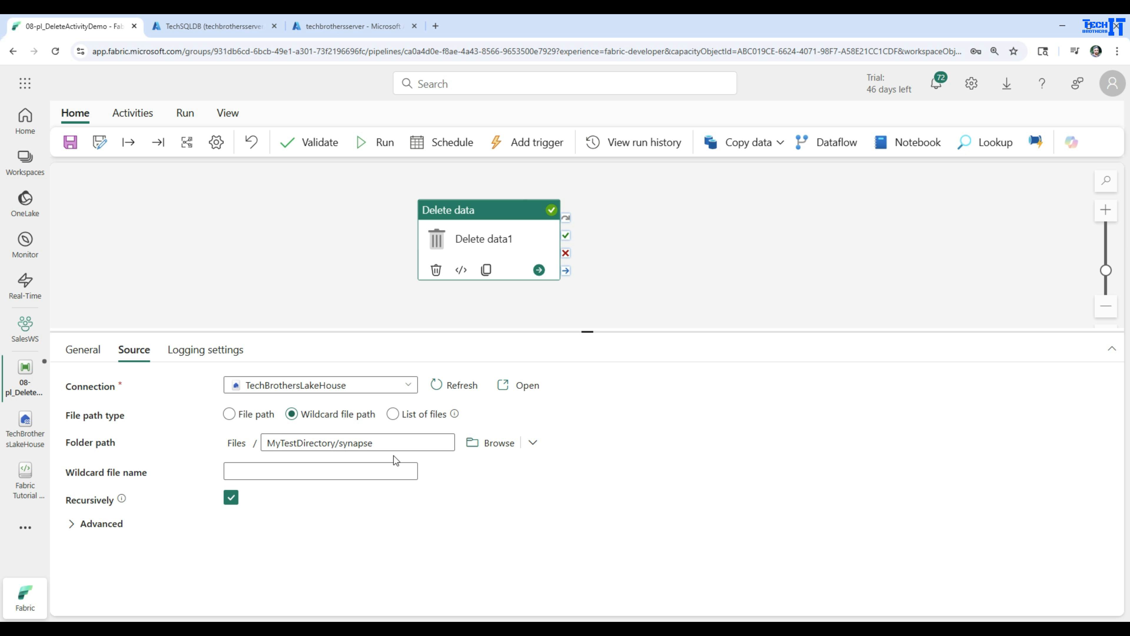
{"action": "left_click", "coordinate": [338, 443]}
{"action": "left_click_drag", "start_coordinate": [338, 443], "coordinate": [381, 439]}
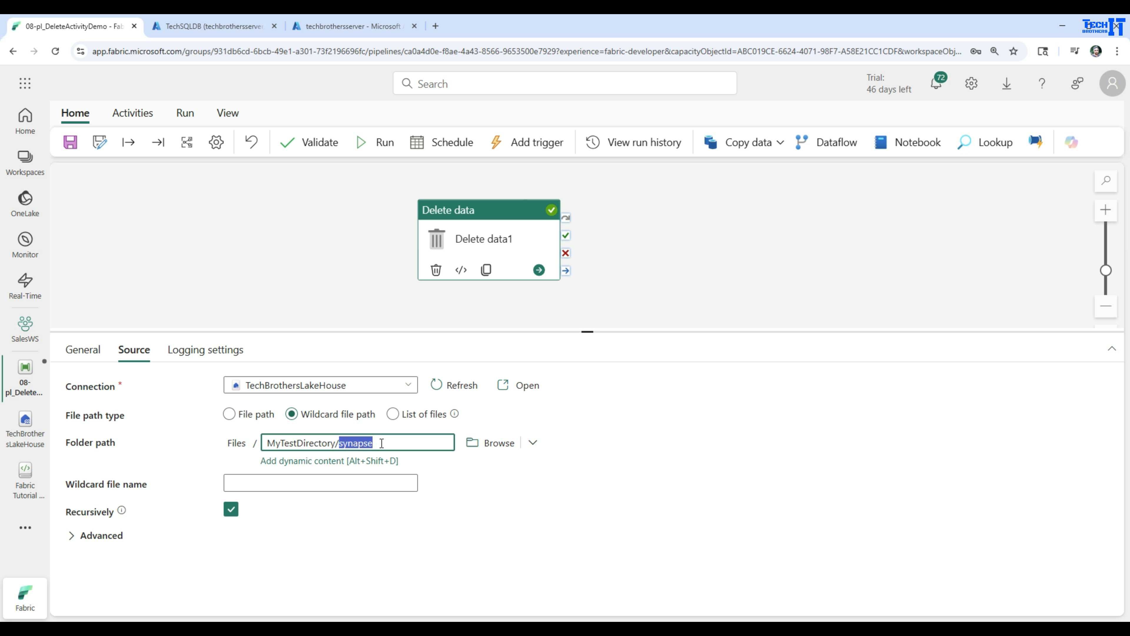
{"action": "left_click", "coordinate": [392, 413]}
{"action": "left_click", "coordinate": [367, 445]}
{"action": "left_click_drag", "start_coordinate": [340, 443], "coordinate": [397, 441]}
{"action": "left_click", "coordinate": [627, 480]}
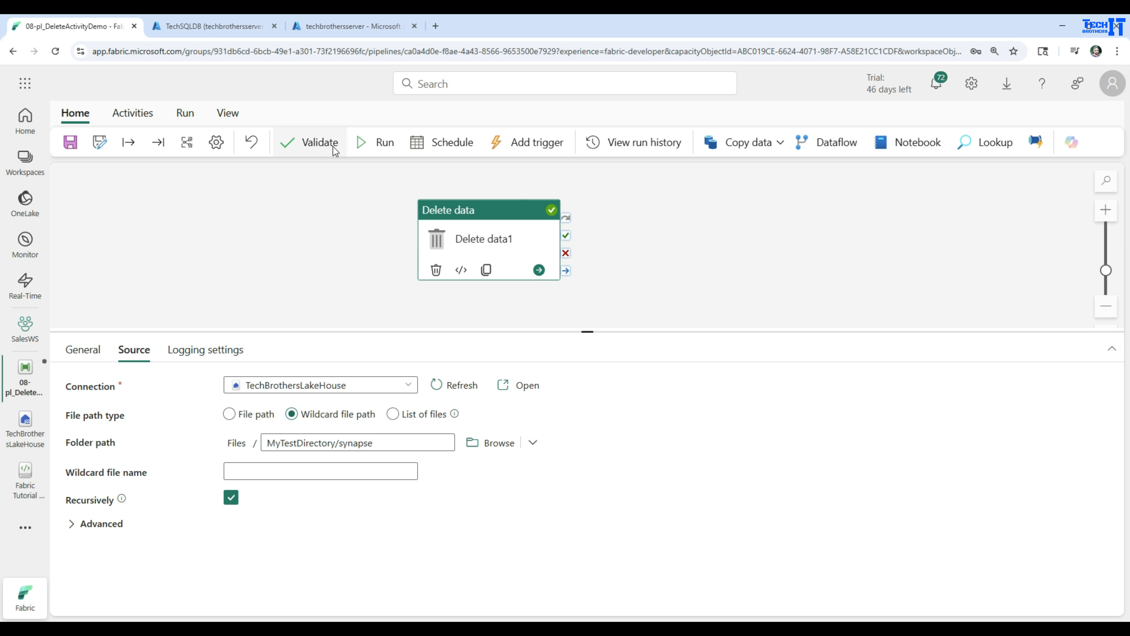
Step: Save and run the pipeline with the synapse folder as the delete target
{"action": "left_click", "coordinate": [366, 142]}
{"action": "left_click", "coordinate": [545, 396]}
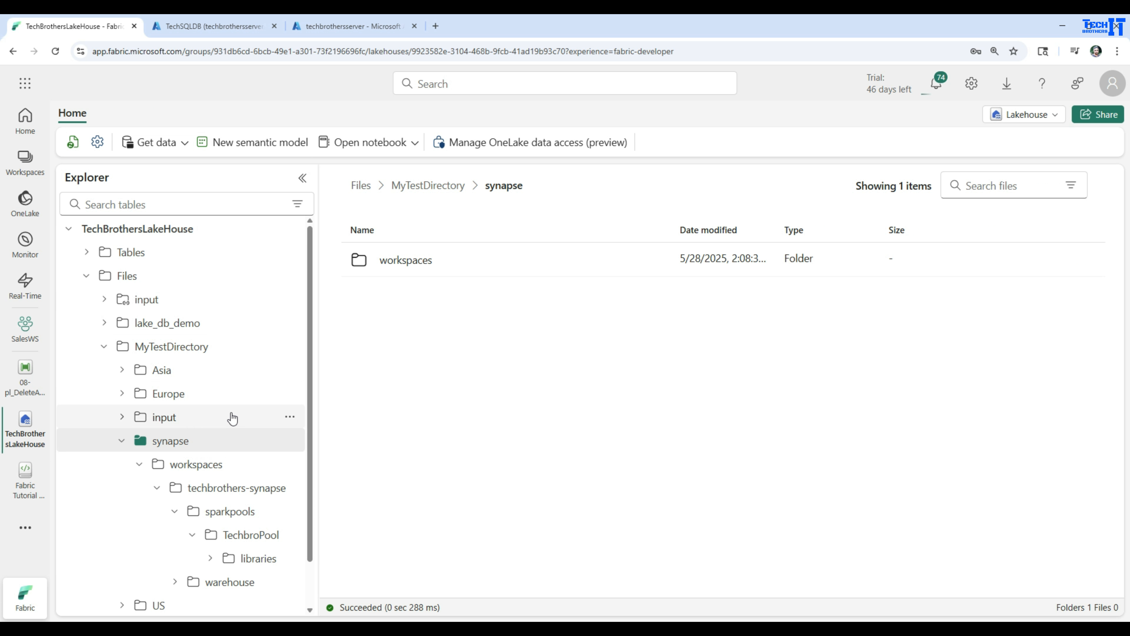
Step: Refresh MyTestDirectory in the lakehouse explorer and list its contents to check whether the synapse folder is gone
{"action": "left_click", "coordinate": [289, 347]}
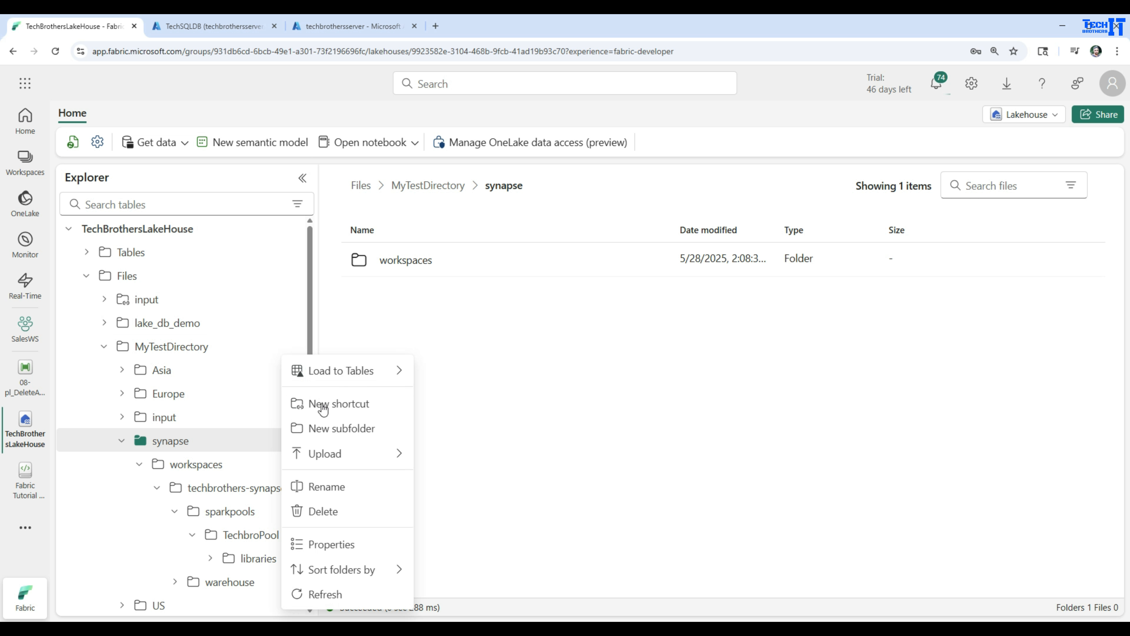
{"action": "left_click", "coordinate": [336, 595]}
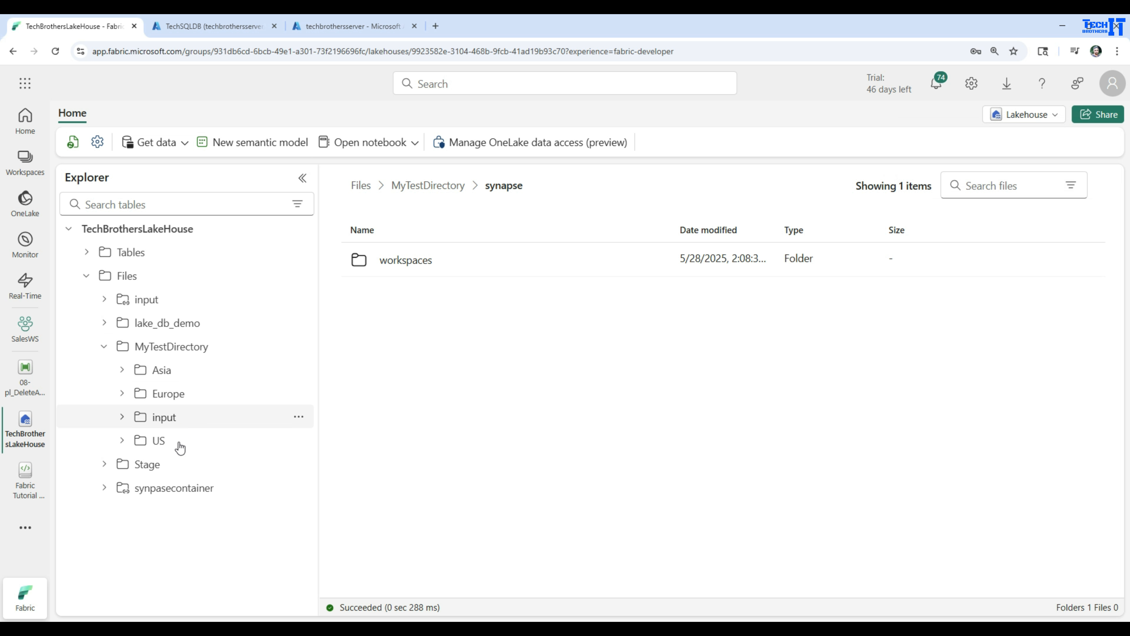
{"action": "left_click", "coordinate": [122, 417]}
{"action": "left_click", "coordinate": [123, 441]}
{"action": "left_click", "coordinate": [428, 185]}
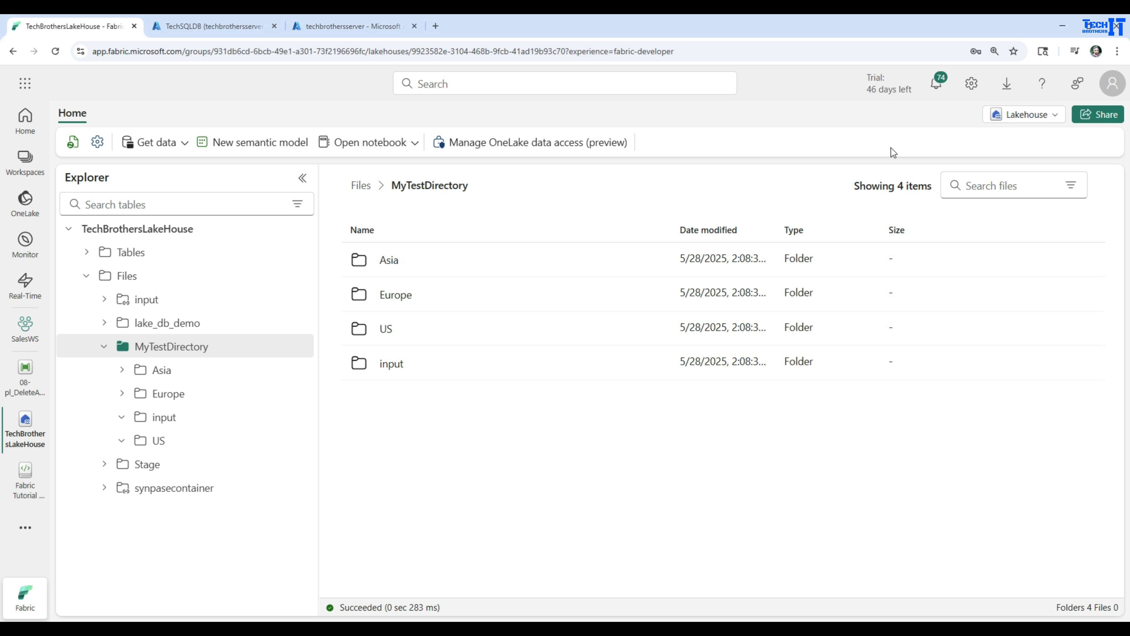
Step: Refresh MyTestDirectory once more and open its input subfolder to examine the file types it holds
{"action": "left_click", "coordinate": [296, 347]}
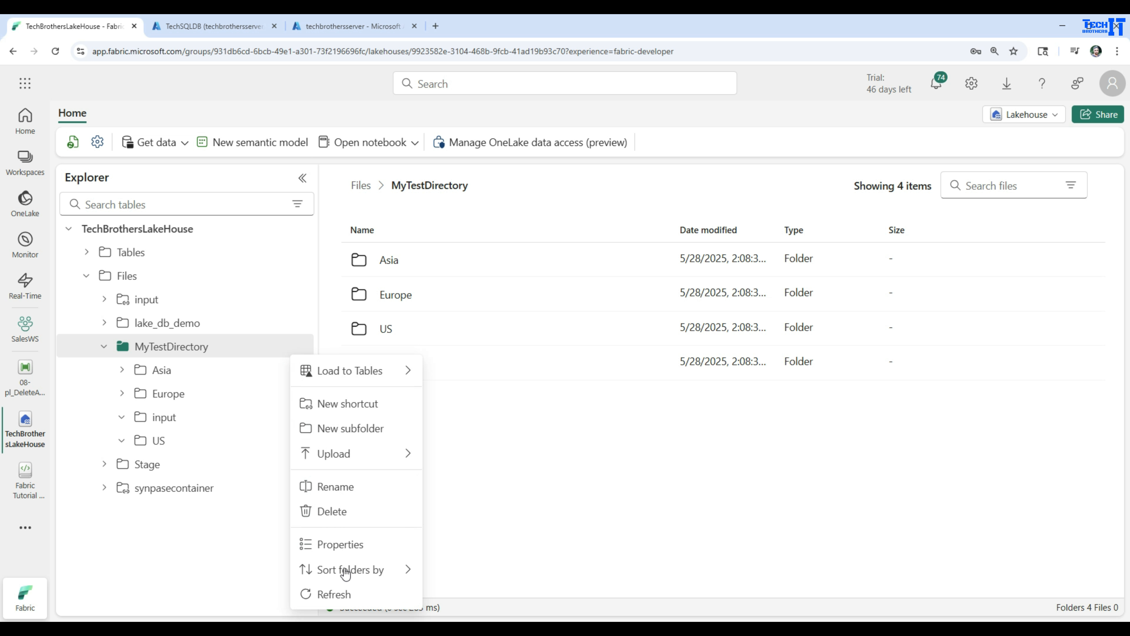
{"action": "left_click", "coordinate": [349, 596]}
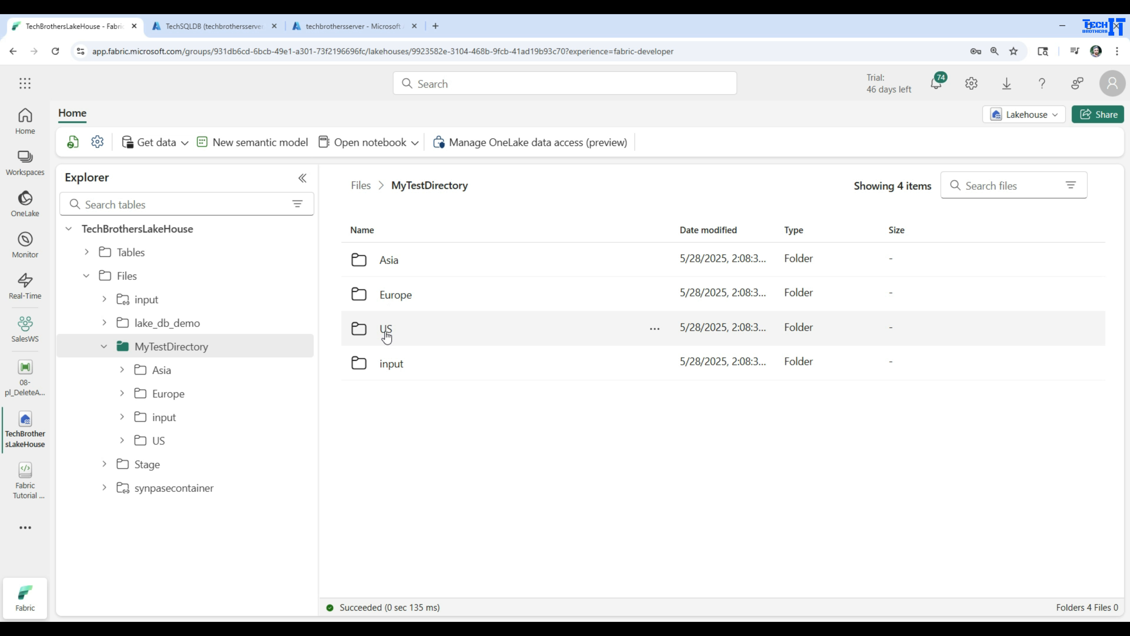
{"action": "left_click", "coordinate": [388, 362]}
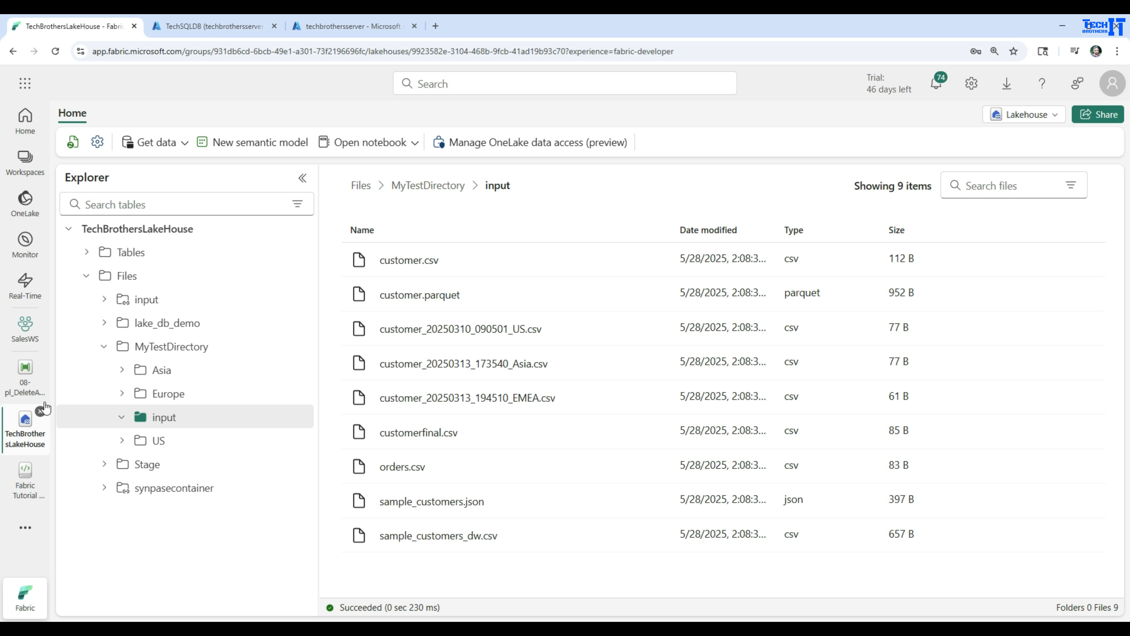
Step: Return to the pipeline and set the Delete data1 source's folder path to MyTestDirectory/input/
{"action": "left_click", "coordinate": [20, 383]}
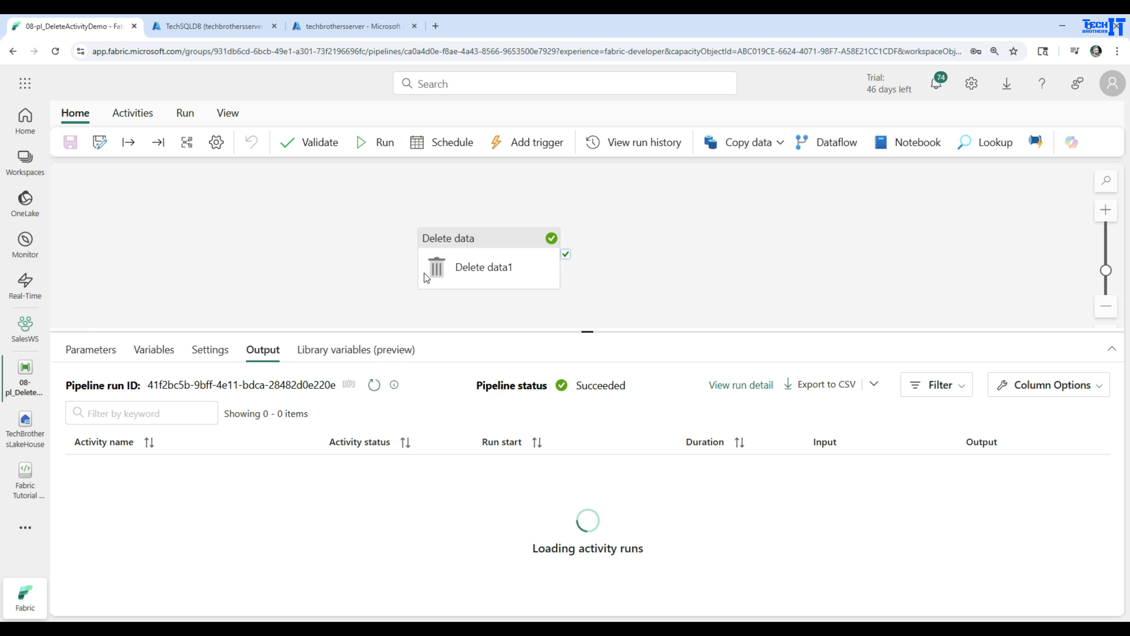
{"action": "left_click", "coordinate": [449, 253]}
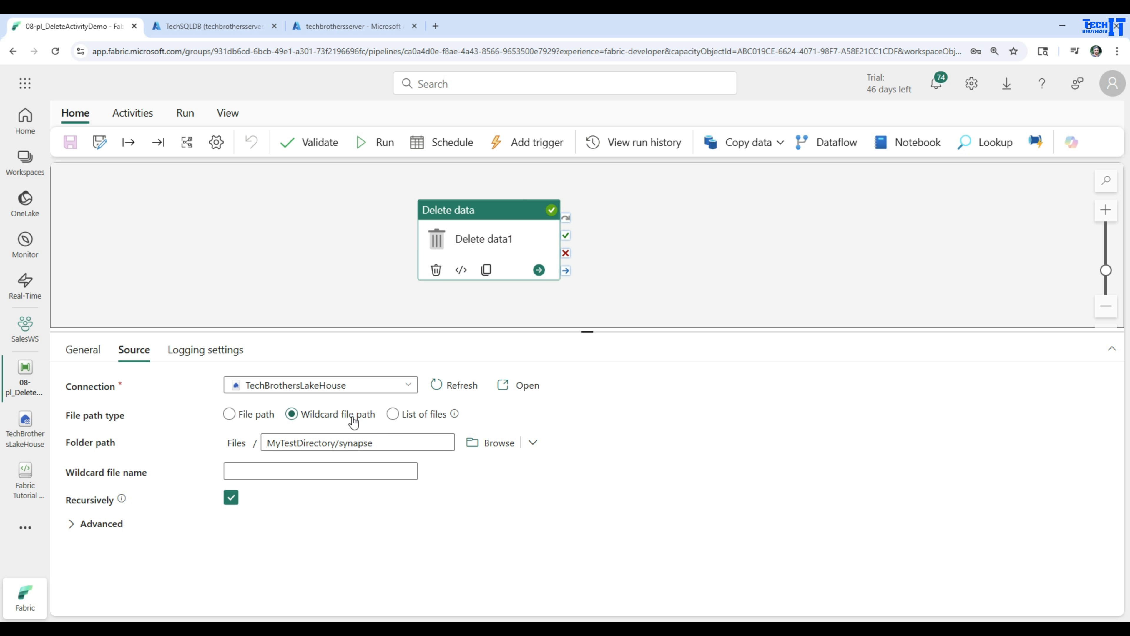
{"action": "left_click", "coordinate": [476, 443]}
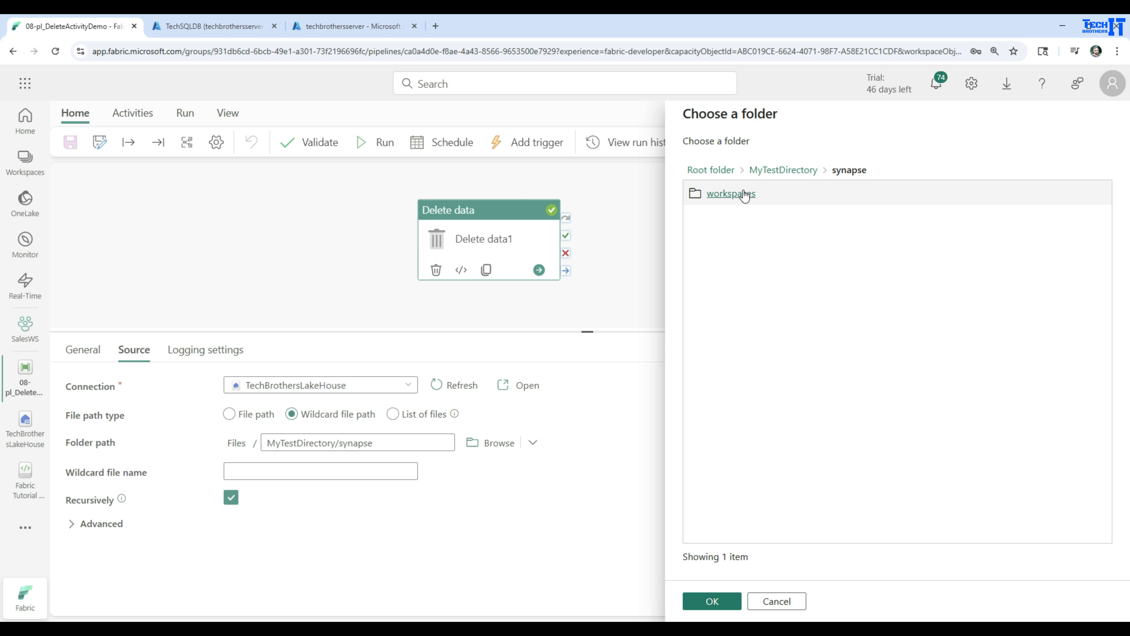
{"action": "left_click", "coordinate": [808, 170]}
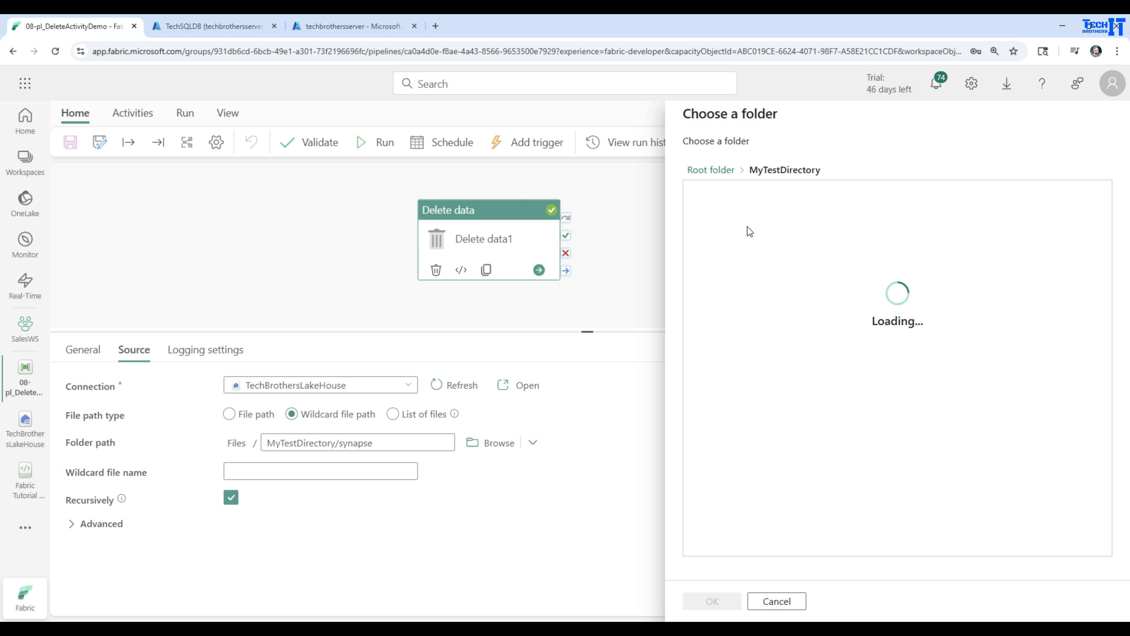
{"action": "left_click", "coordinate": [714, 267]}
{"action": "left_click", "coordinate": [709, 599]}
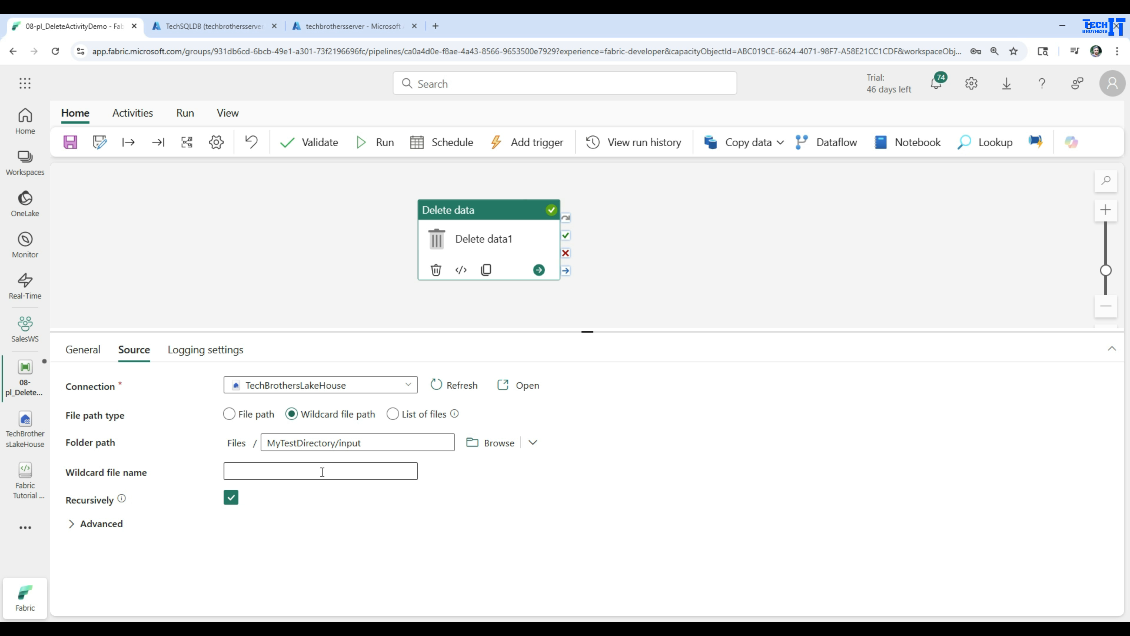
{"action": "left_click", "coordinate": [370, 441]}
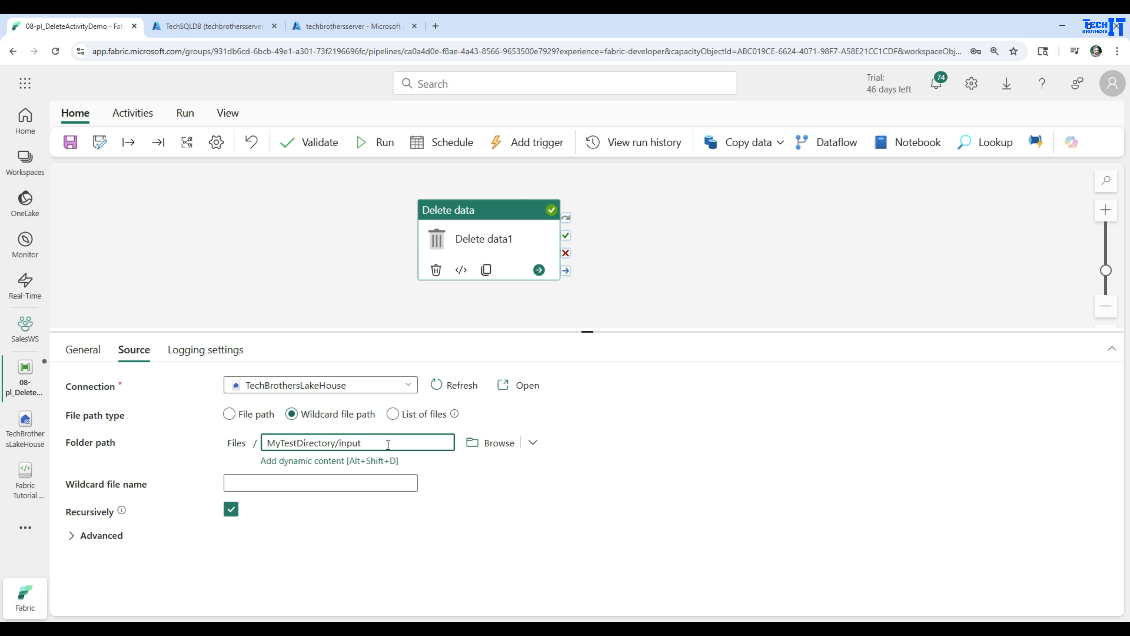
Step: Set the wildcard file name of the Delete data1 source to *.json
{"action": "left_click", "coordinate": [347, 484]}
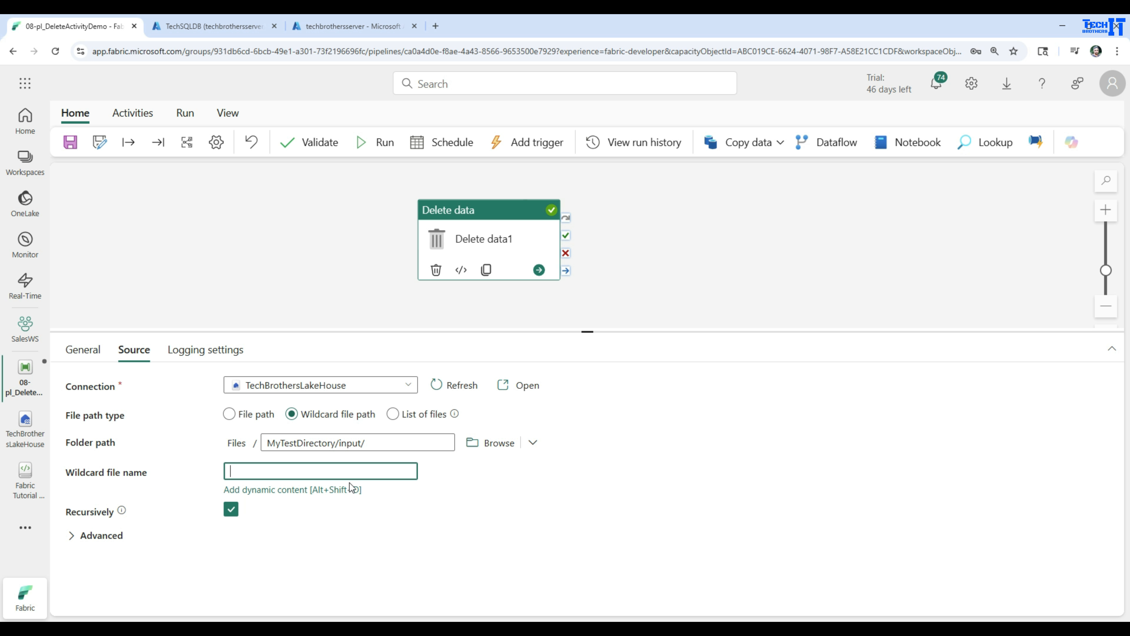
{"action": "type", "text": "*.json"}
{"action": "double_click", "coordinate": [231, 471]}
{"action": "left_click", "coordinate": [253, 470]}
{"action": "left_click_drag", "start_coordinate": [238, 471], "coordinate": [277, 471]}
{"action": "left_click", "coordinate": [665, 475]}
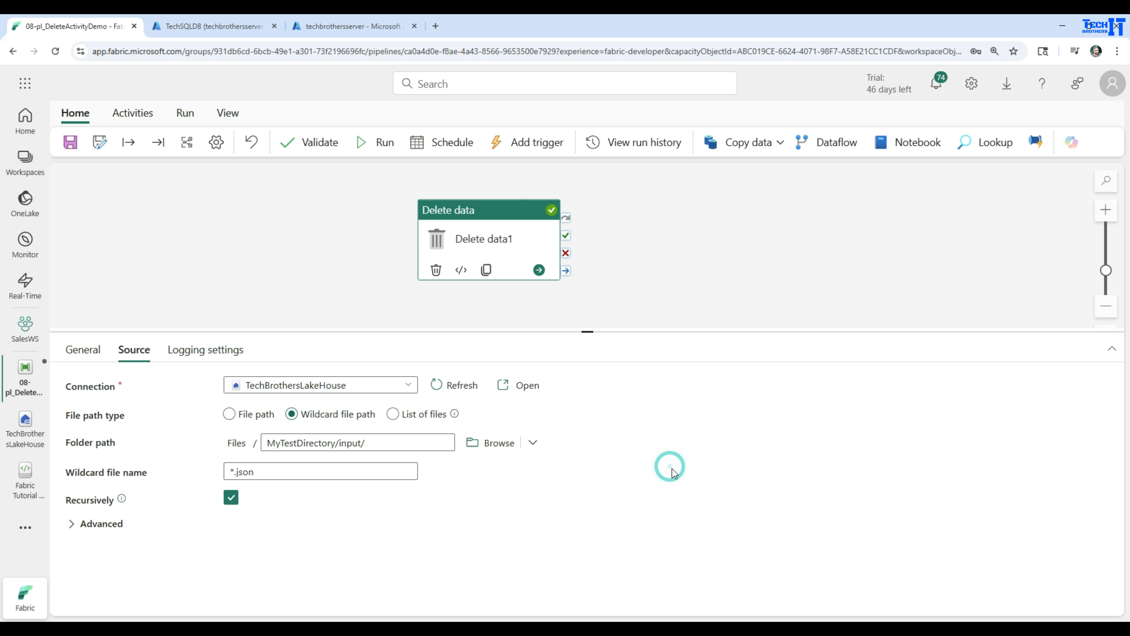
Step: Save and run the pipeline, and refresh MyTestDirectory in TechBrothersLakeHouse to check the input folder for JSON files
{"action": "left_click", "coordinate": [371, 144]}
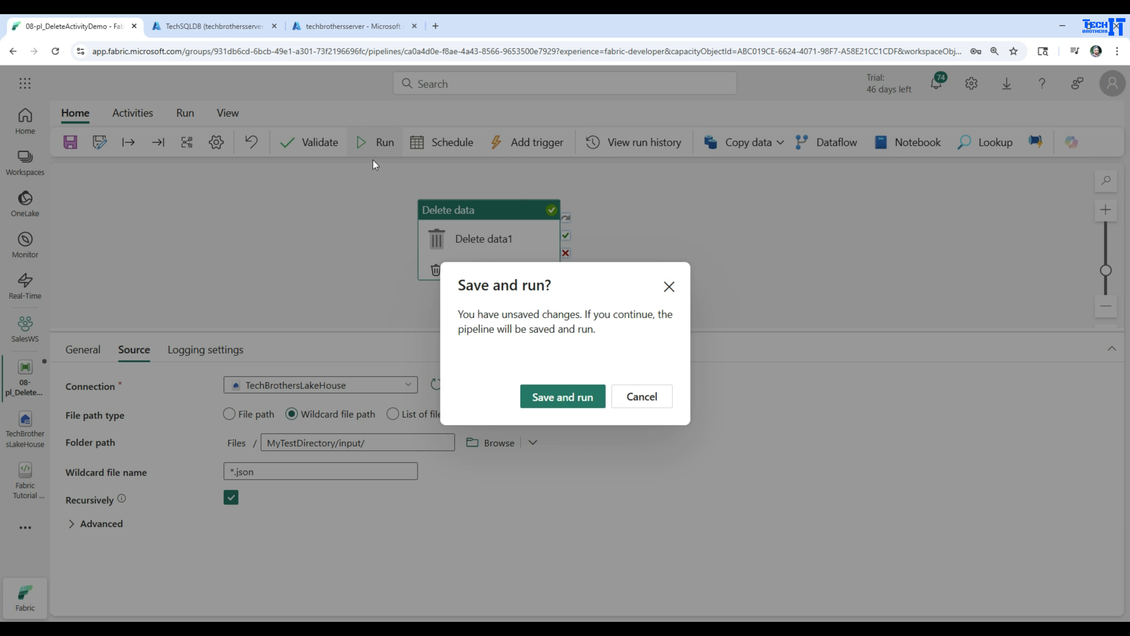
{"action": "left_click", "coordinate": [559, 397]}
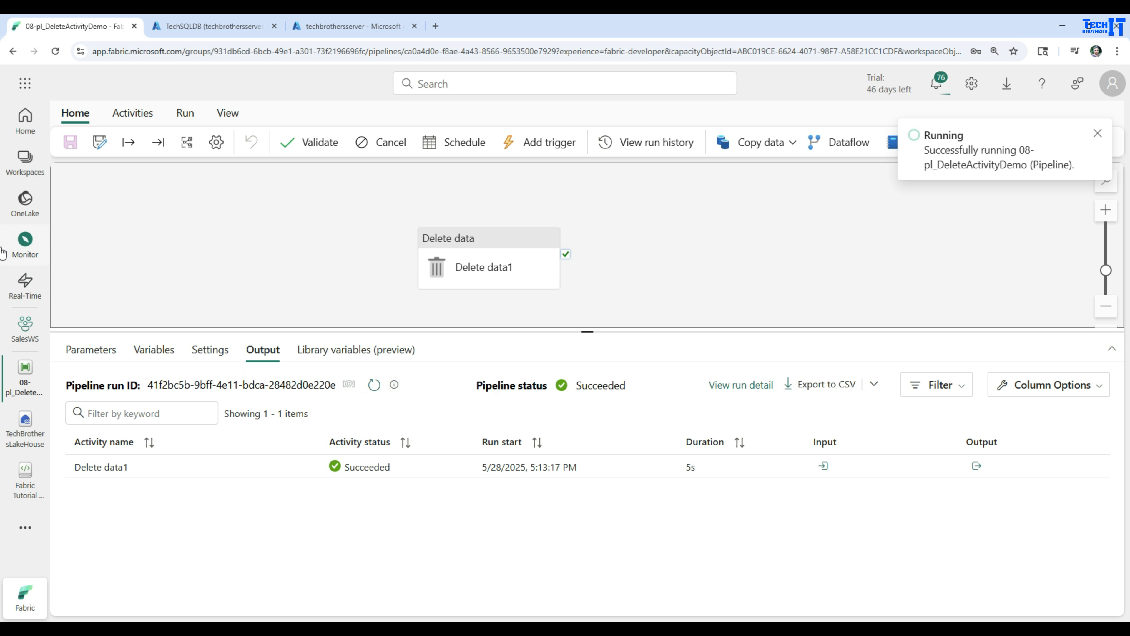
{"action": "left_click", "coordinate": [23, 426]}
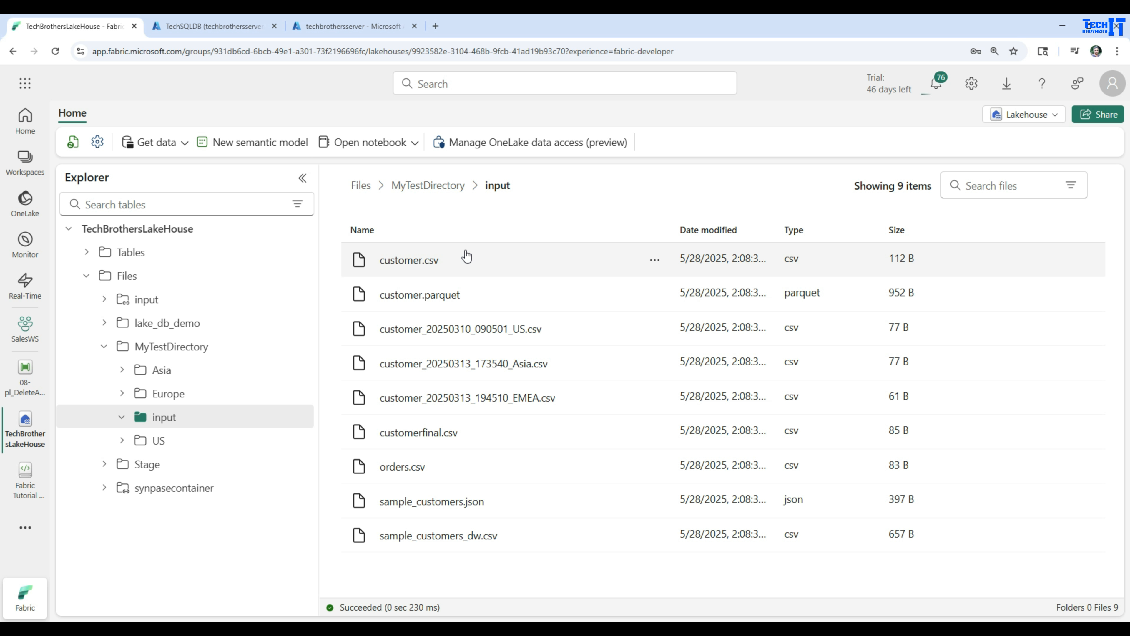
{"action": "left_click", "coordinate": [295, 348]}
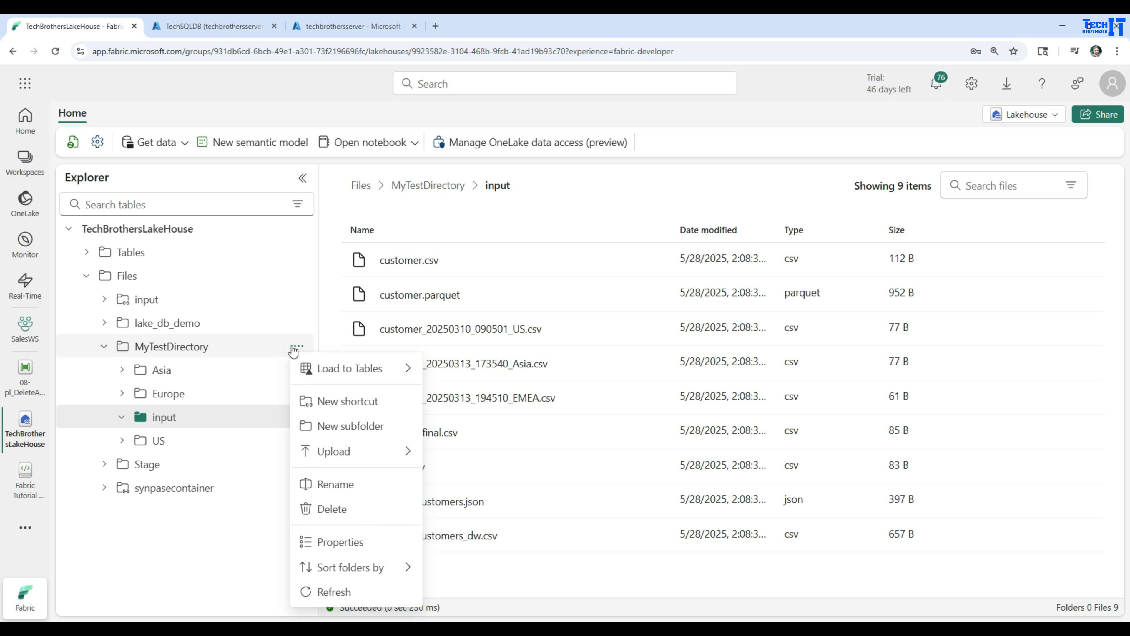
{"action": "left_click", "coordinate": [317, 593]}
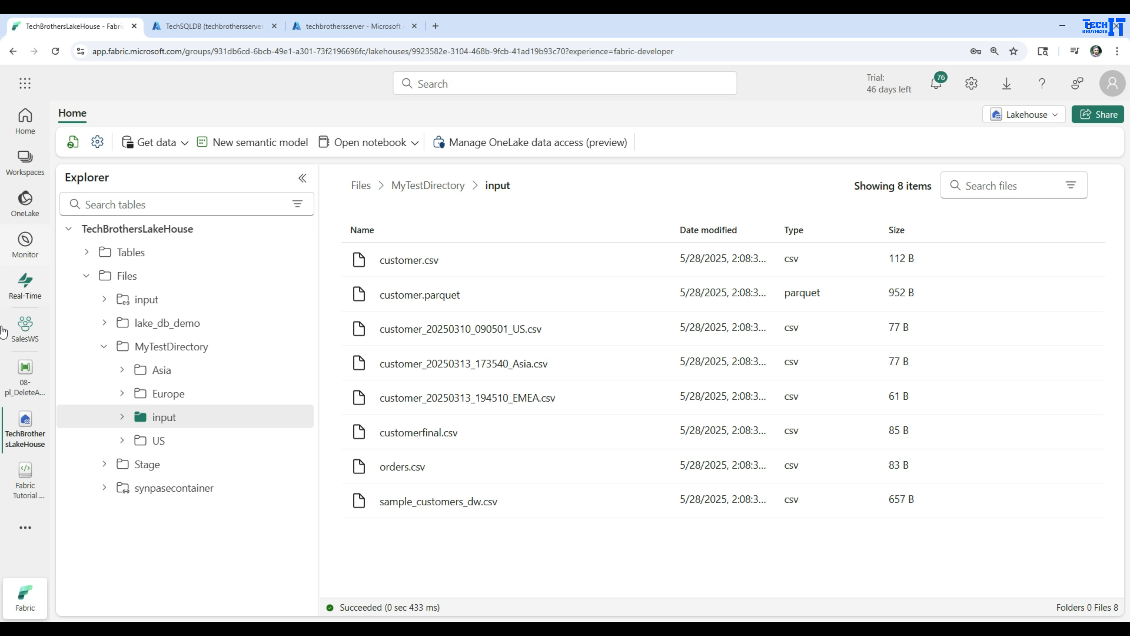
Step: Try the List of files path type in the Delete data1 source, examine its file list path setting, and return to Wildcard file path
{"action": "left_click", "coordinate": [25, 373]}
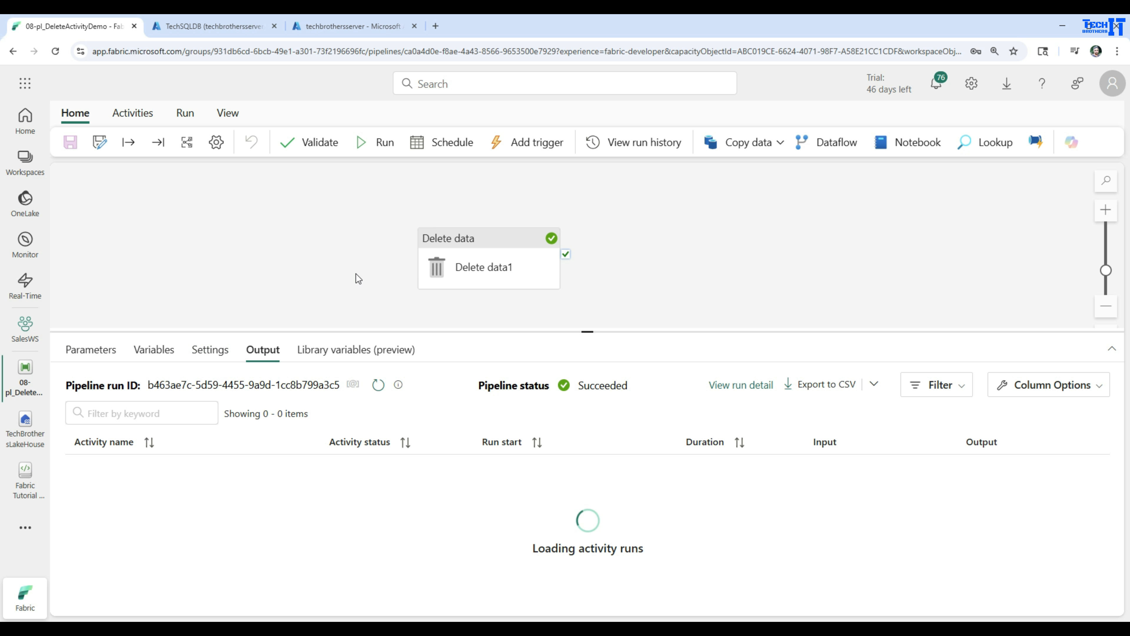
{"action": "left_click", "coordinate": [489, 249]}
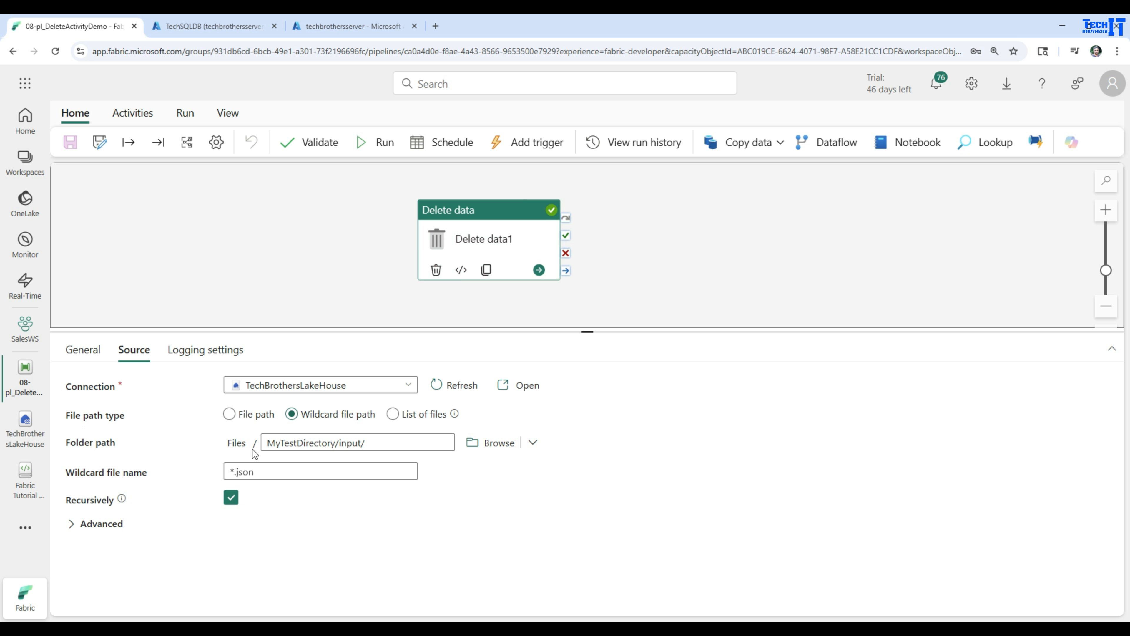
{"action": "left_click", "coordinate": [392, 414]}
{"action": "left_click", "coordinate": [393, 415]}
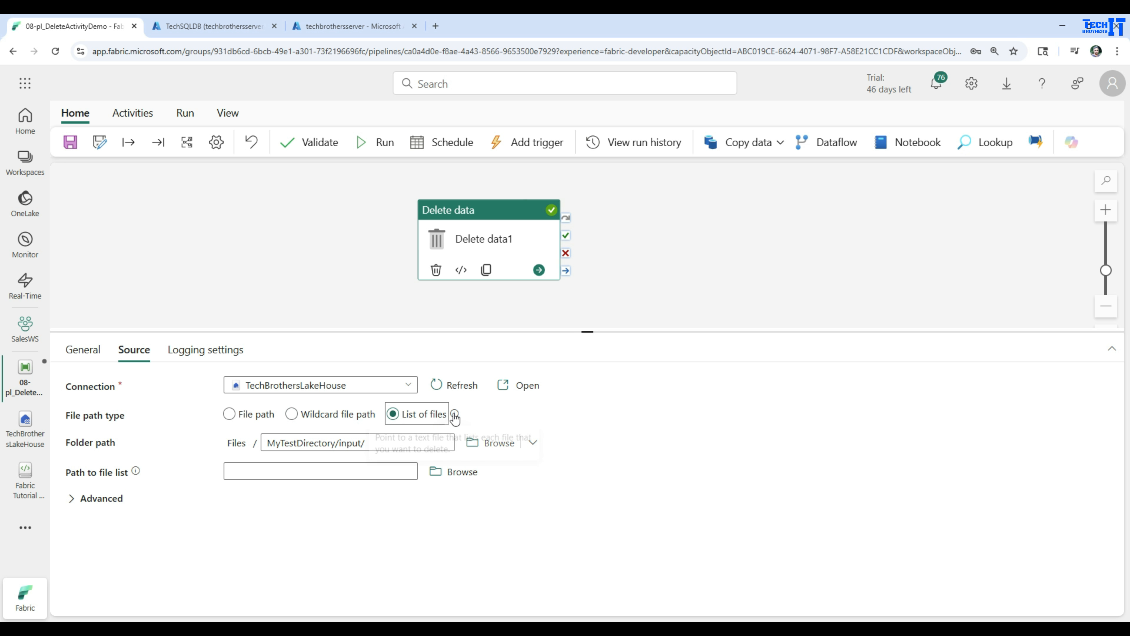
{"action": "mouse_move", "coordinate": [454, 417]}
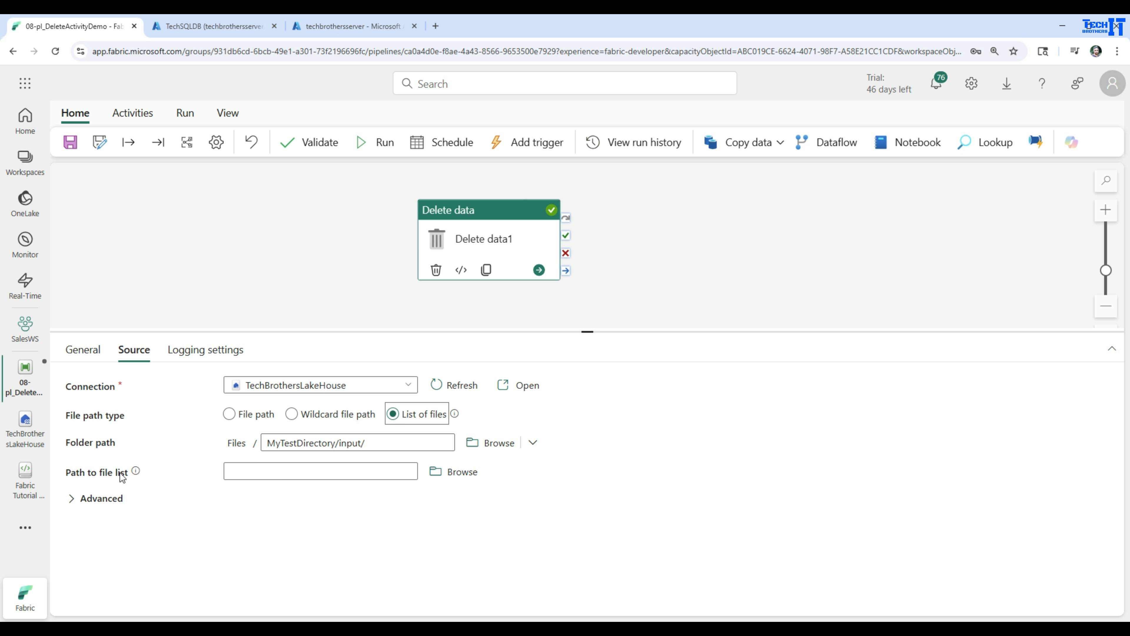
{"action": "left_click", "coordinate": [360, 469]}
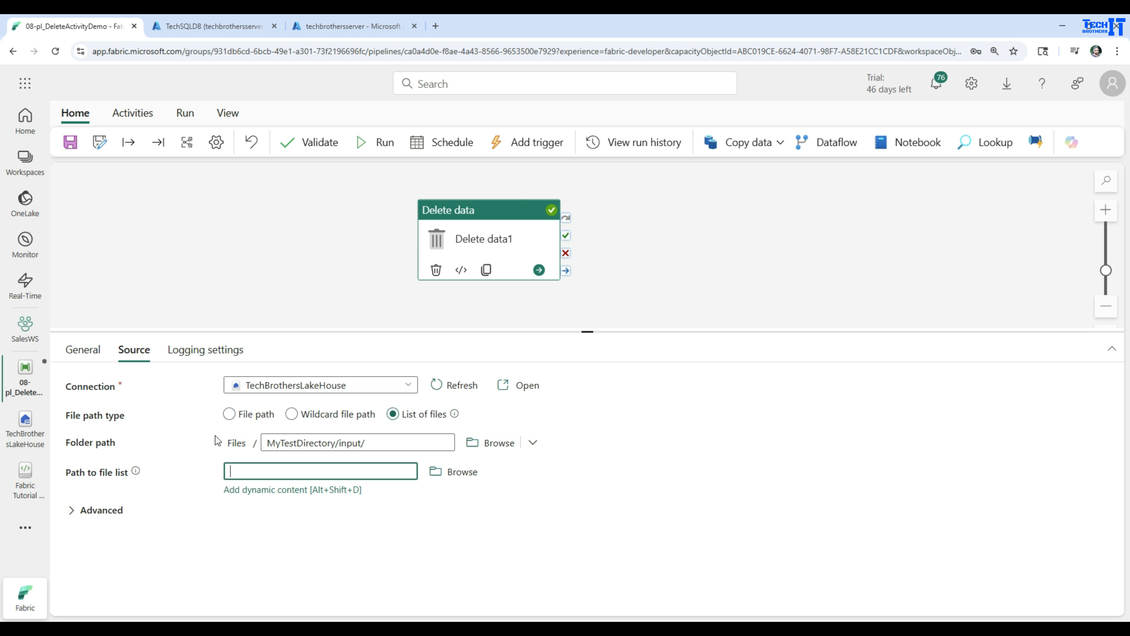
{"action": "left_click", "coordinate": [337, 420]}
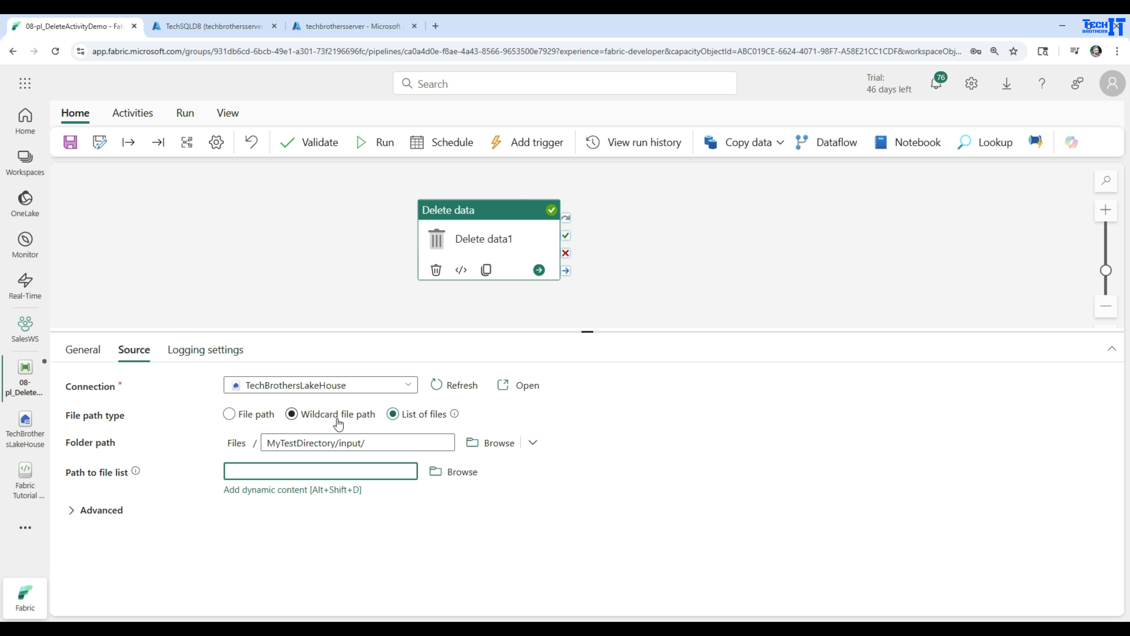